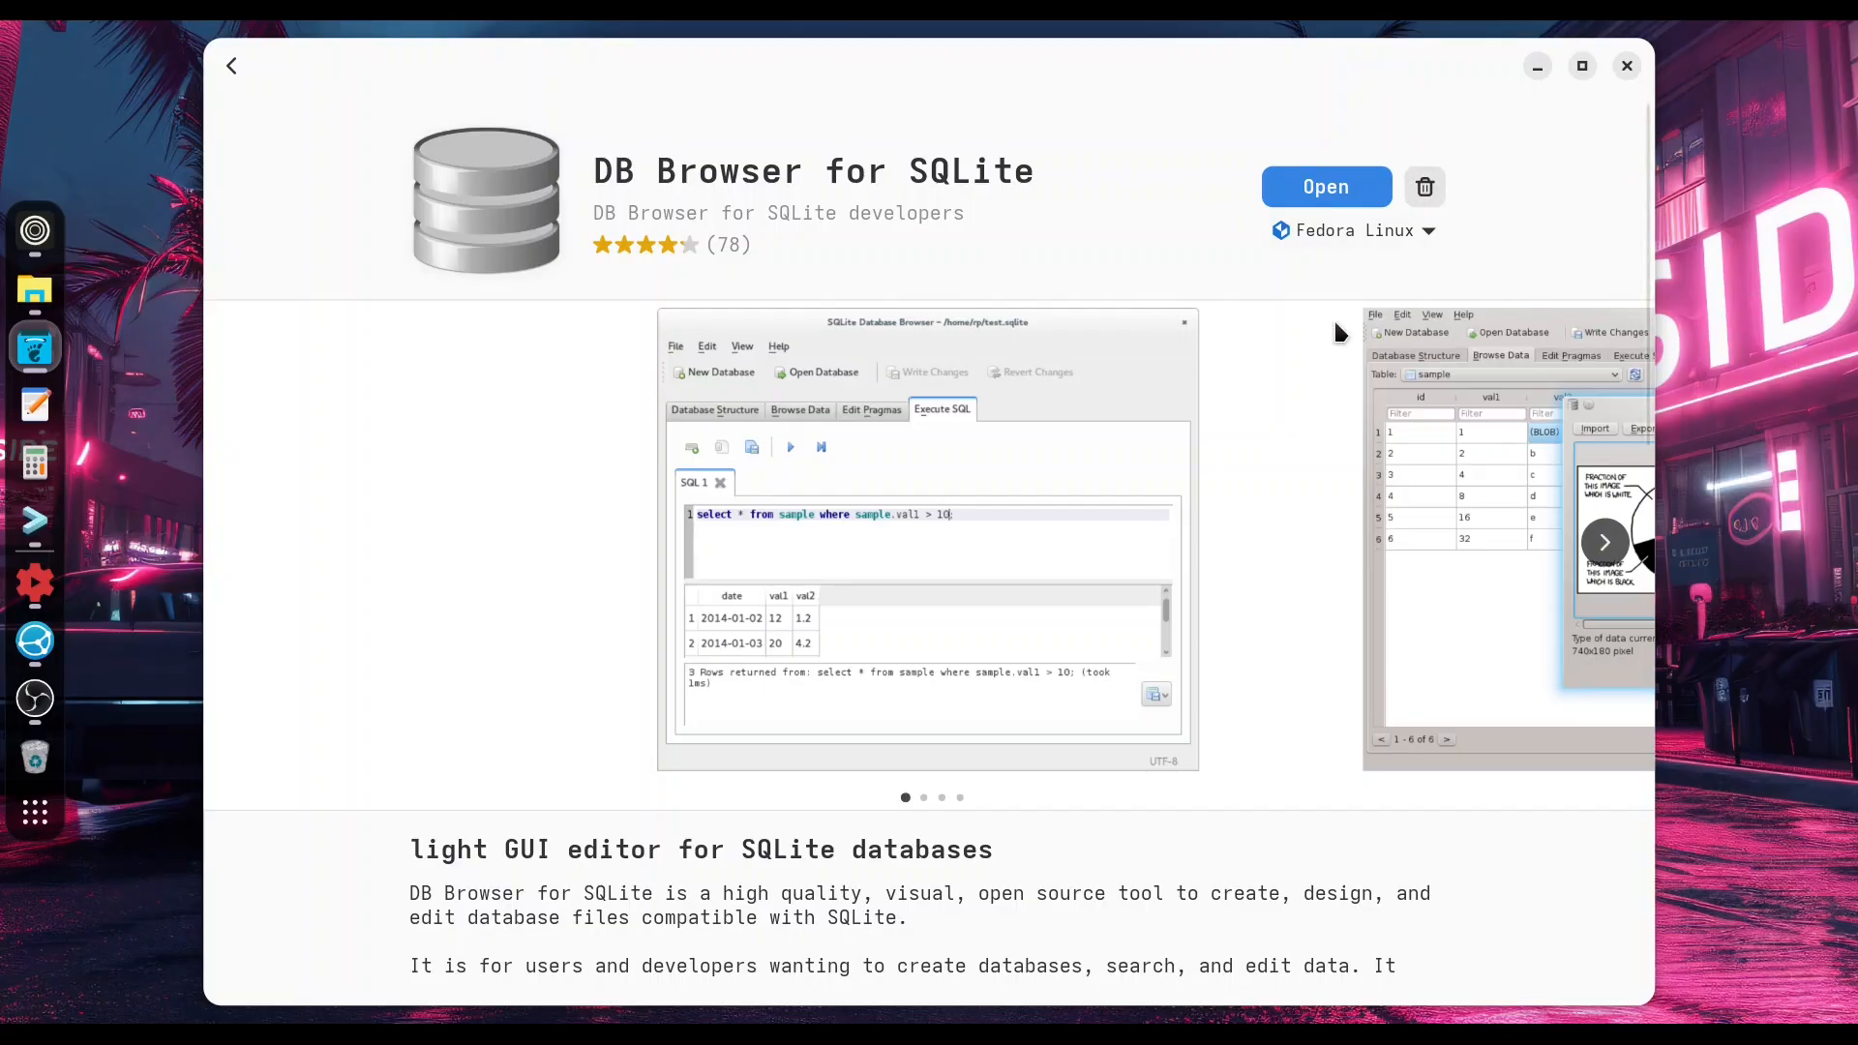
# Open DB Browser for SQLite from the software store and reposition its window.
pyautogui.click(1308, 198)
pyautogui.click(1538, 67)
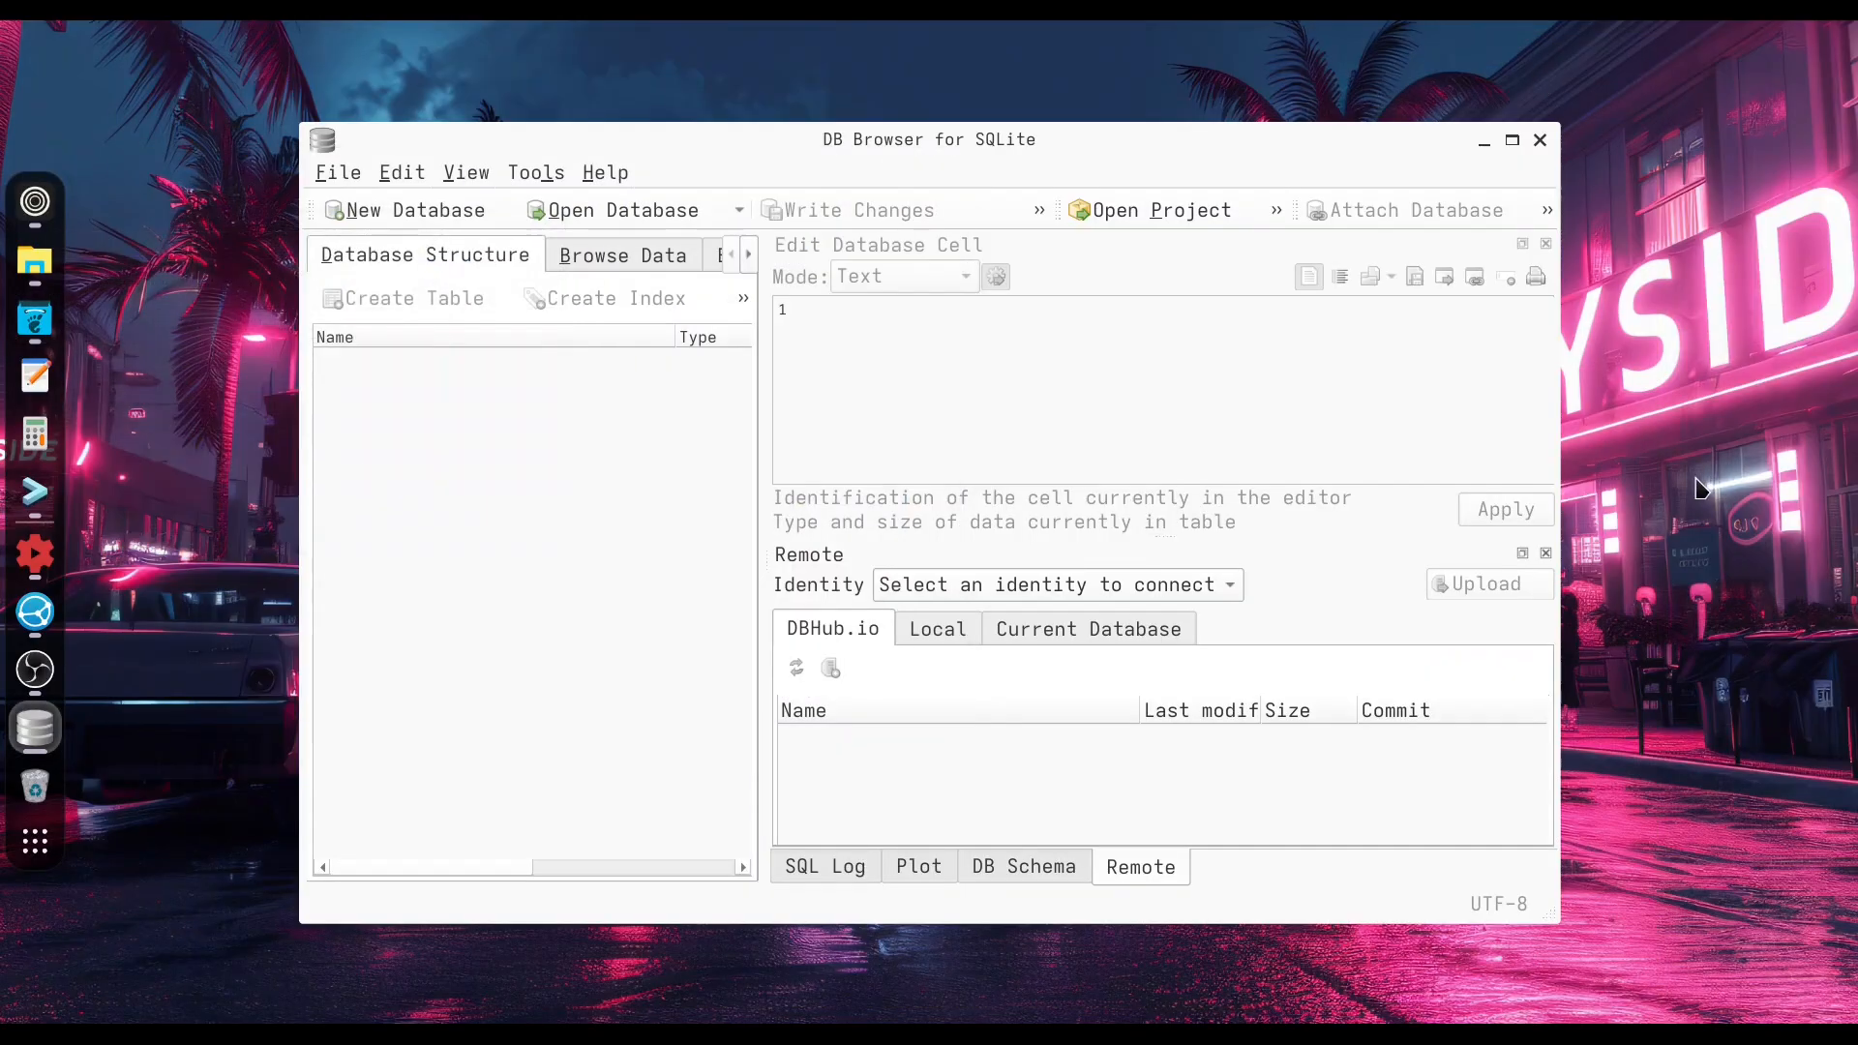
pyautogui.moveTo(1215, 138); pyautogui.dragTo(1293, 115)
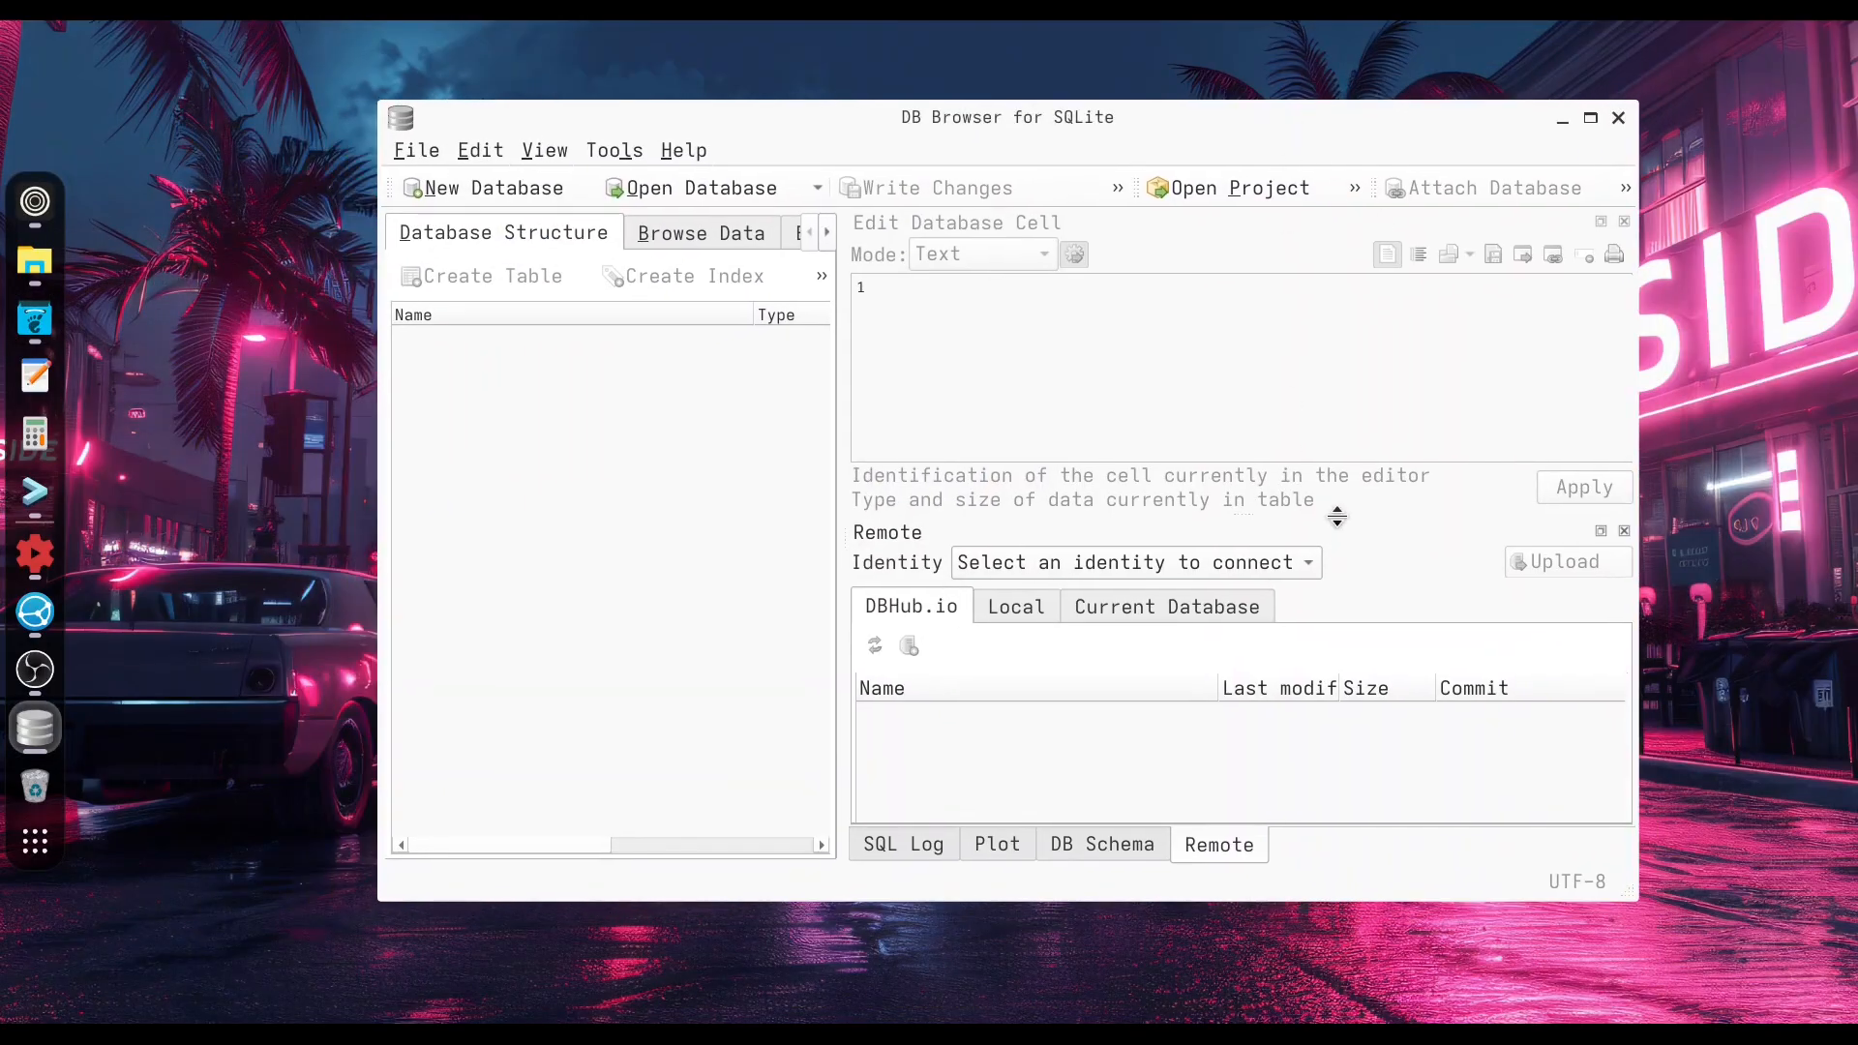
# Create a new database named episode 1 inside the Programming/DB folder.
pyautogui.click(482, 185)
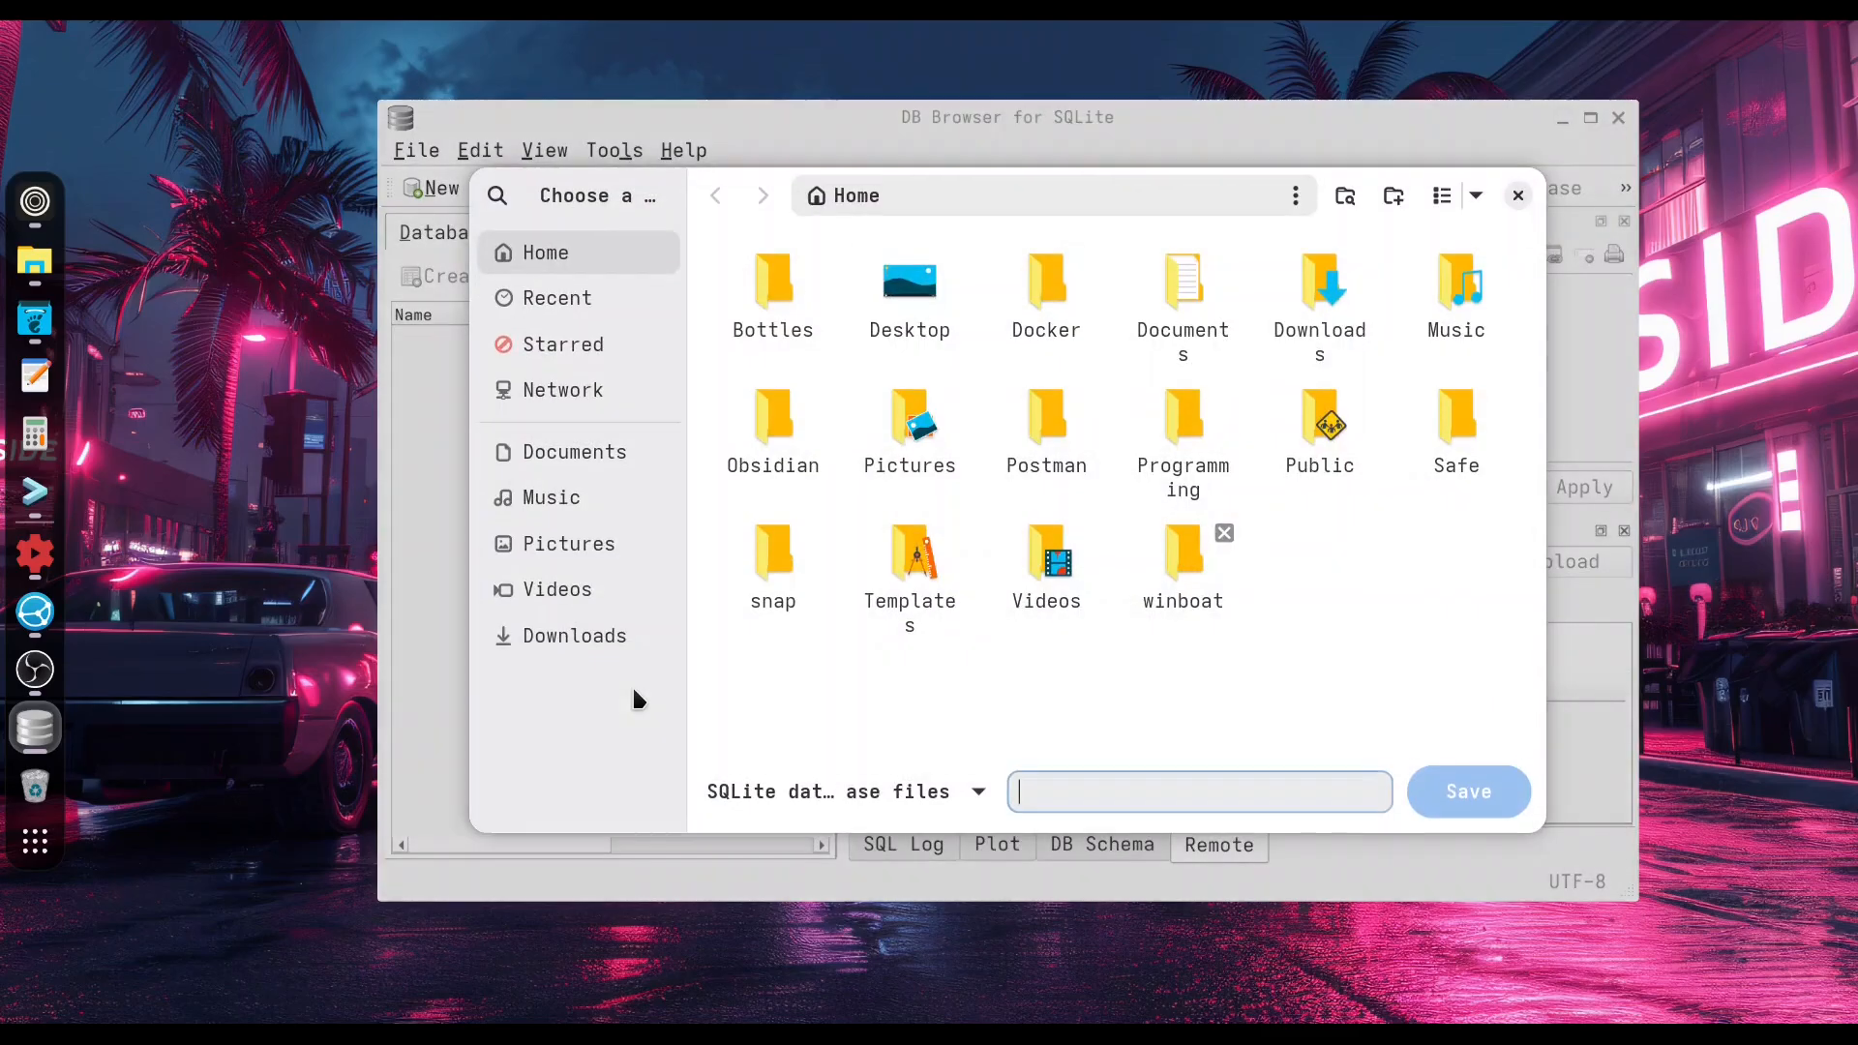
pyautogui.doubleClick(1182, 425)
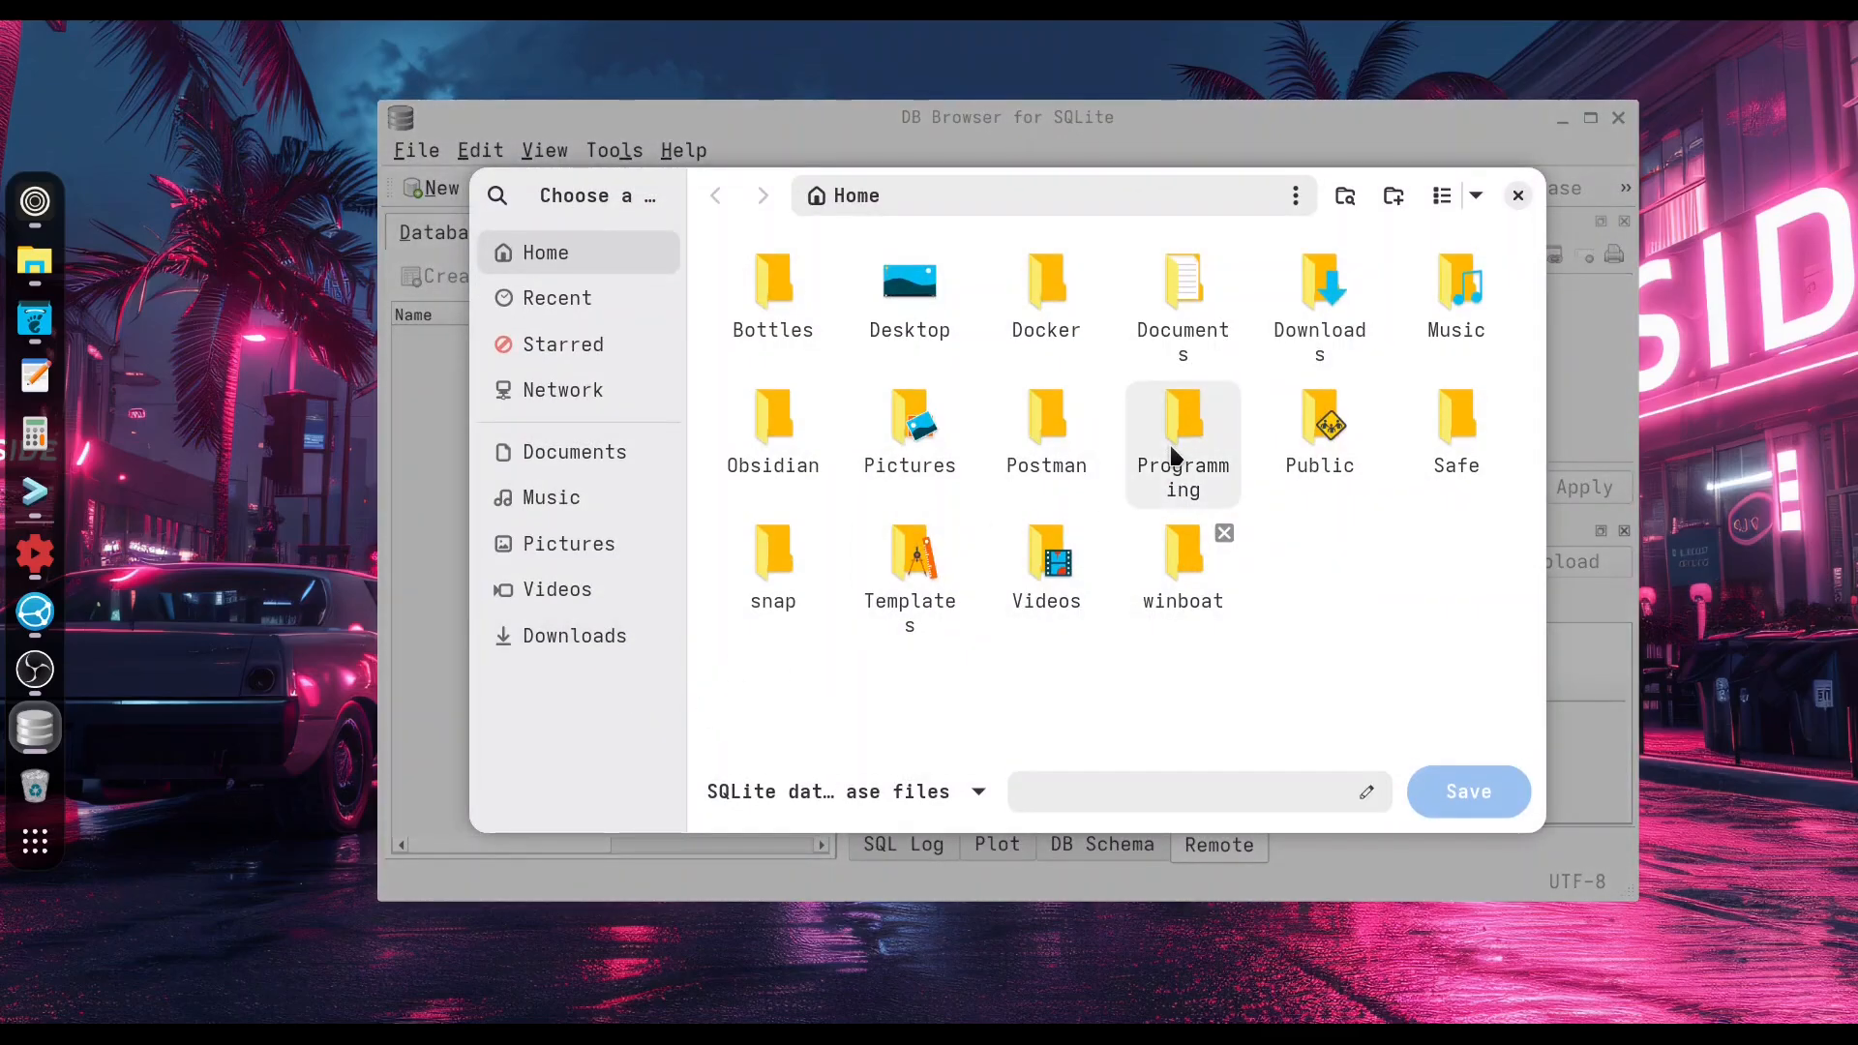
pyautogui.click(1173, 322)
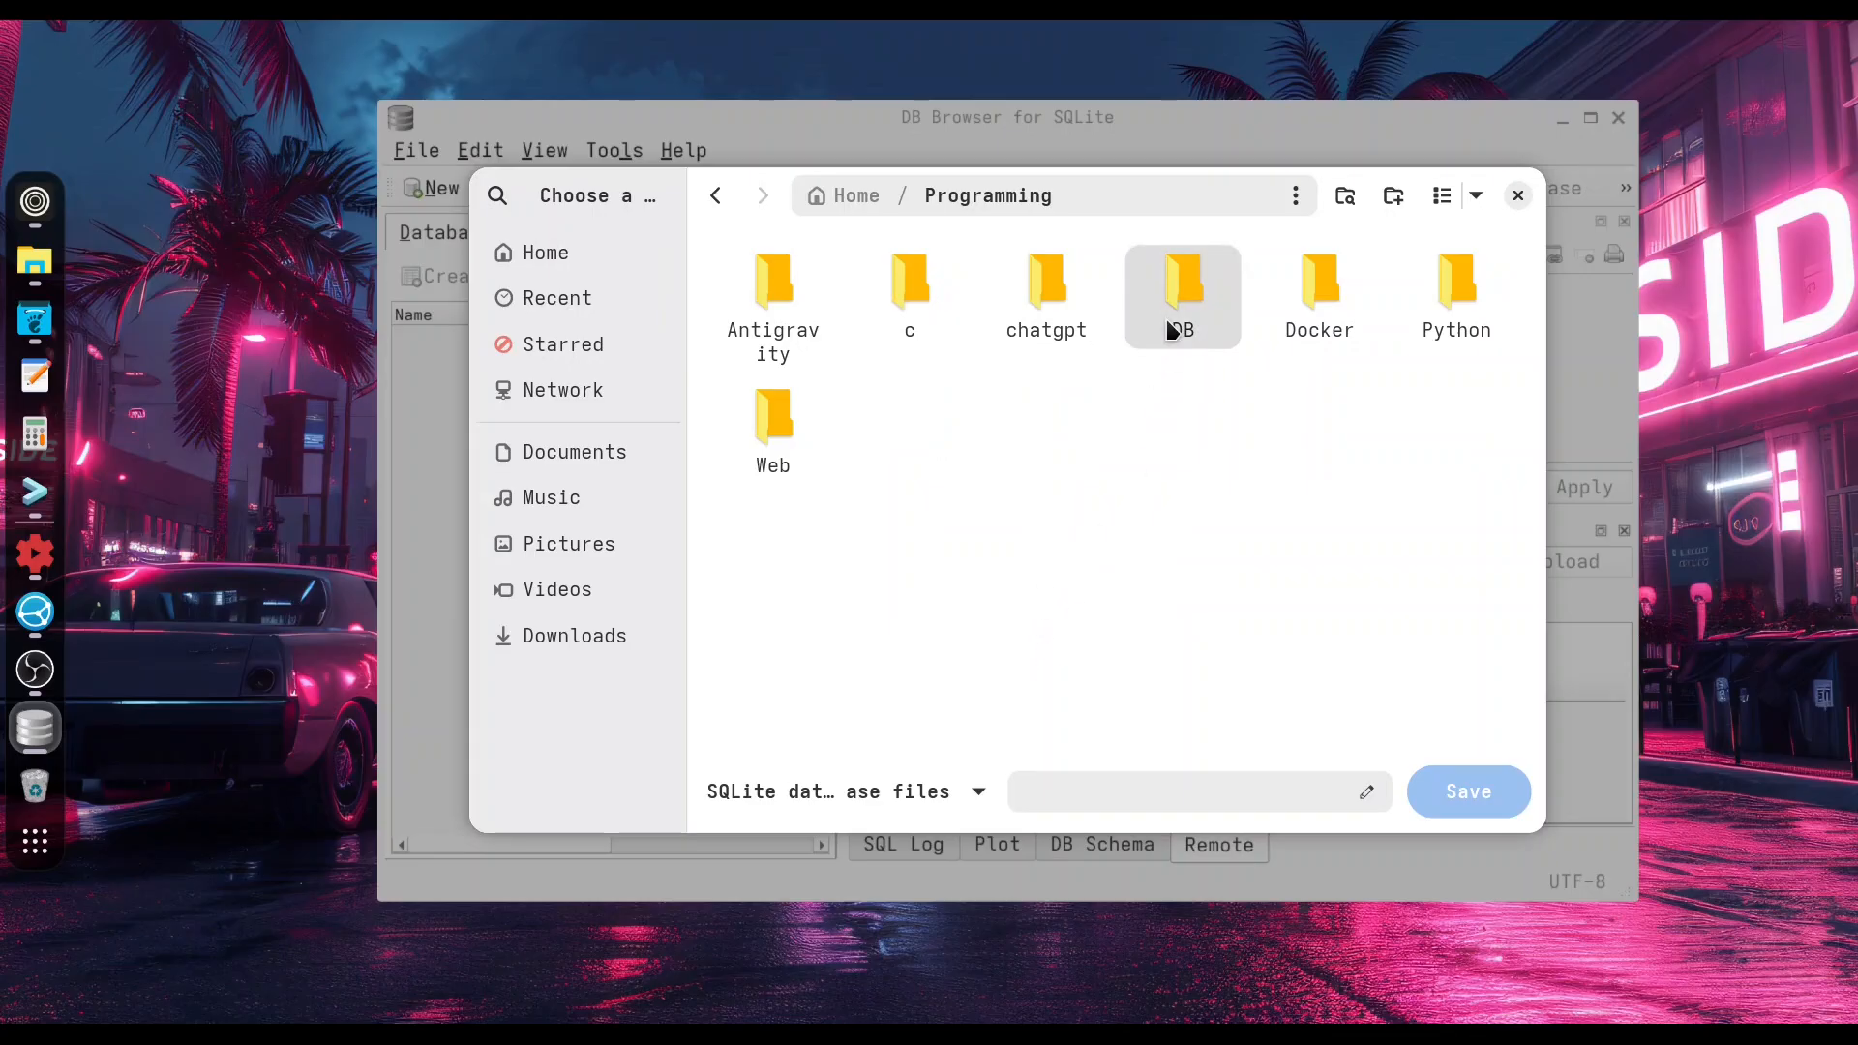
pyautogui.doubleClick(1172, 340)
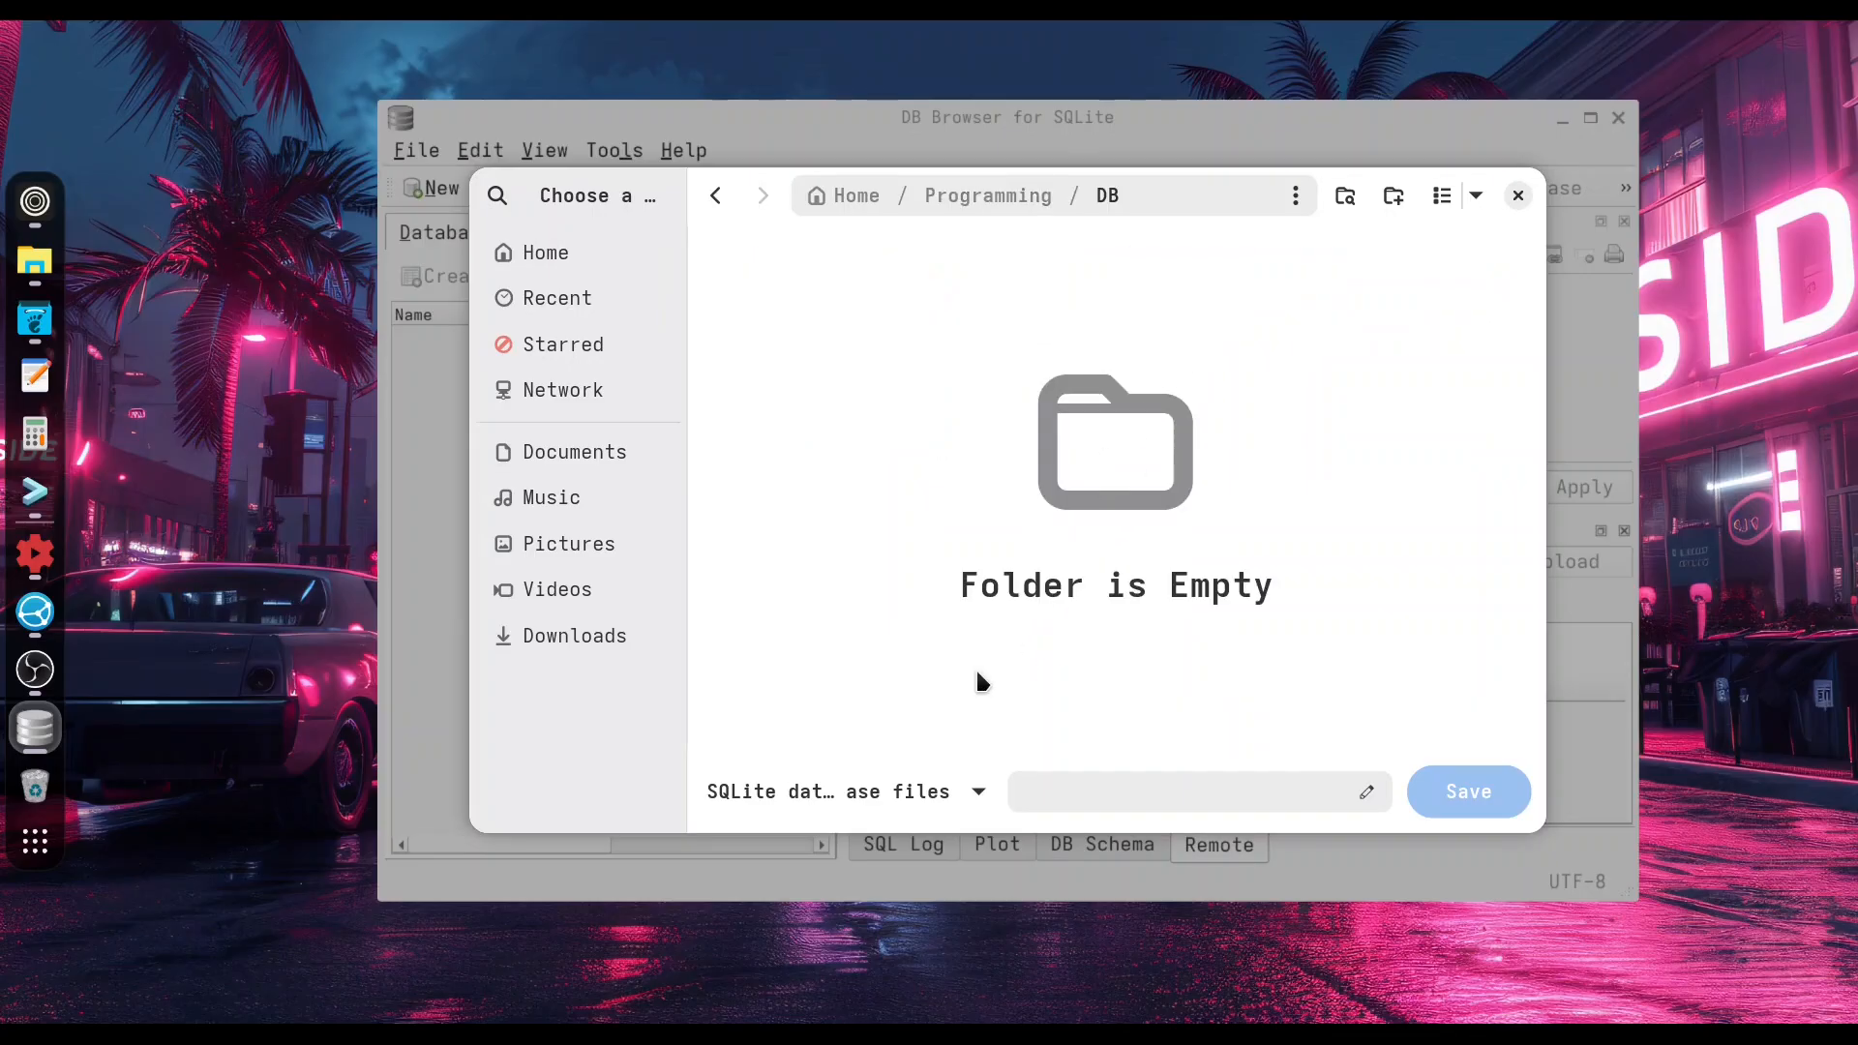
pyautogui.click(1059, 794)
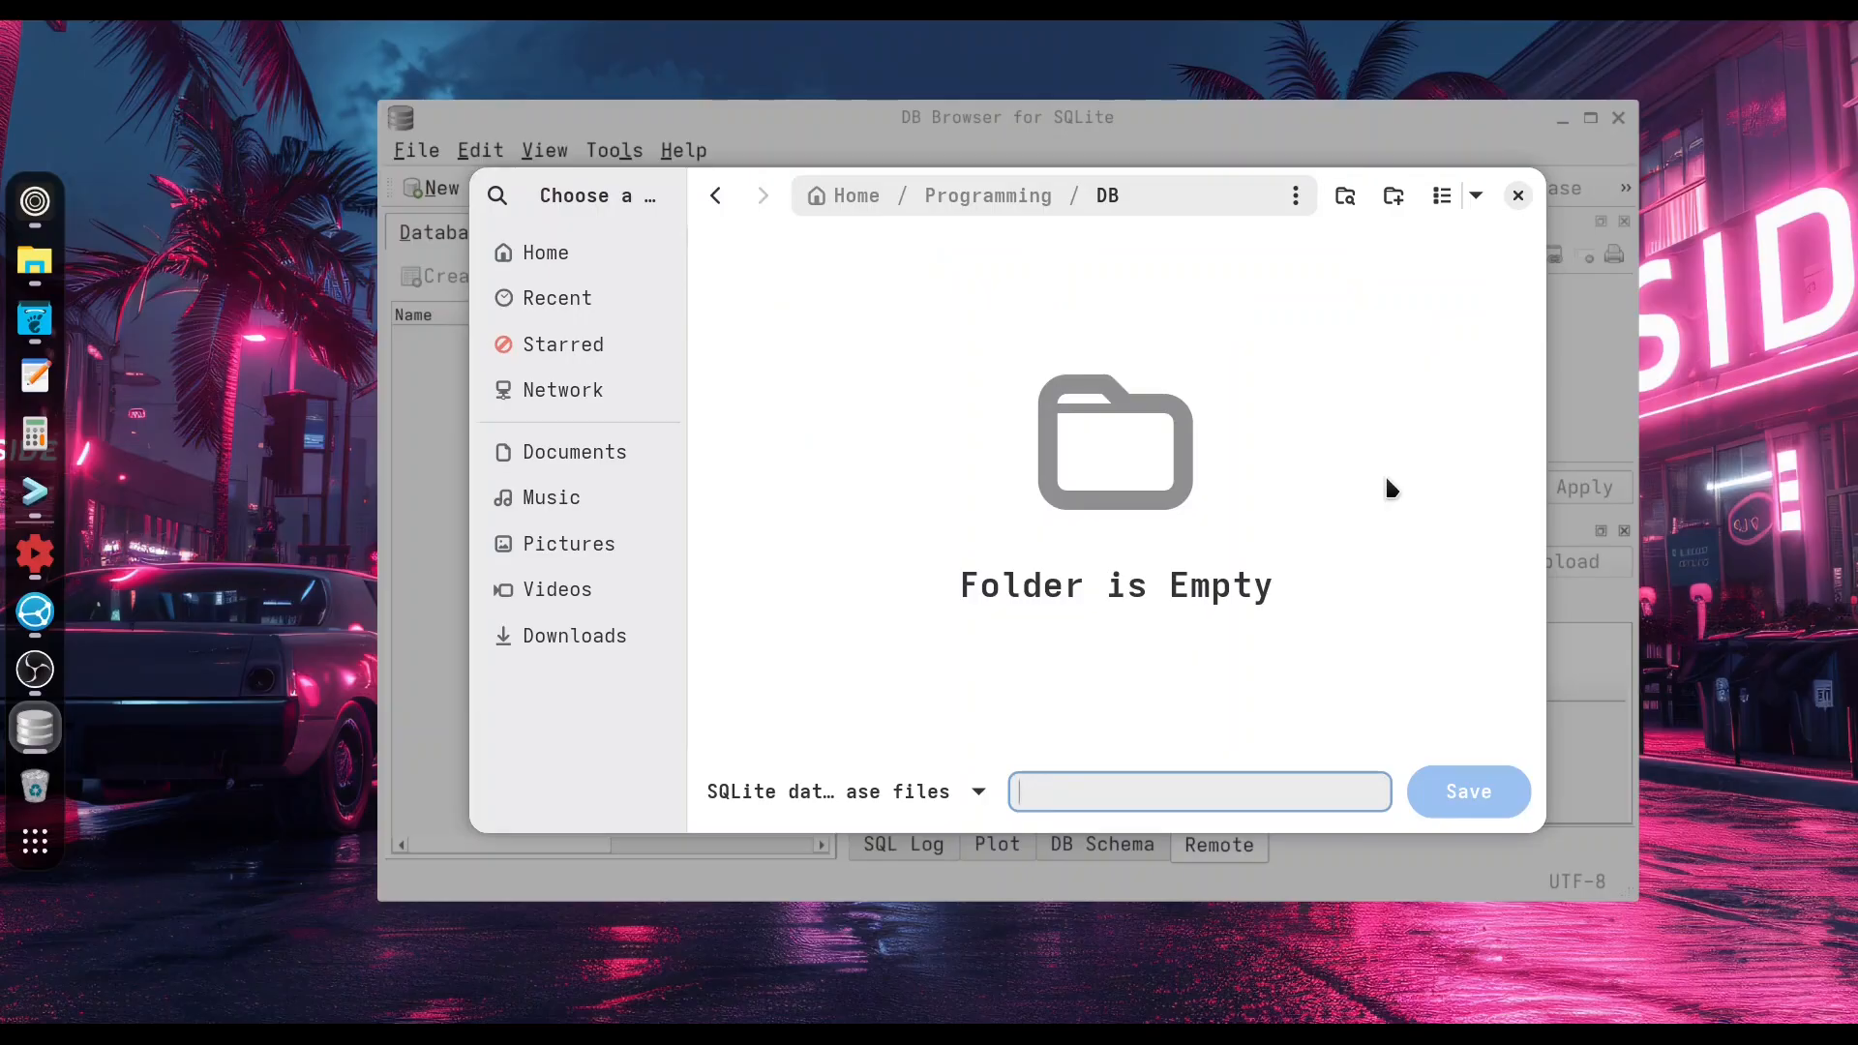
pyautogui.write('episode ')
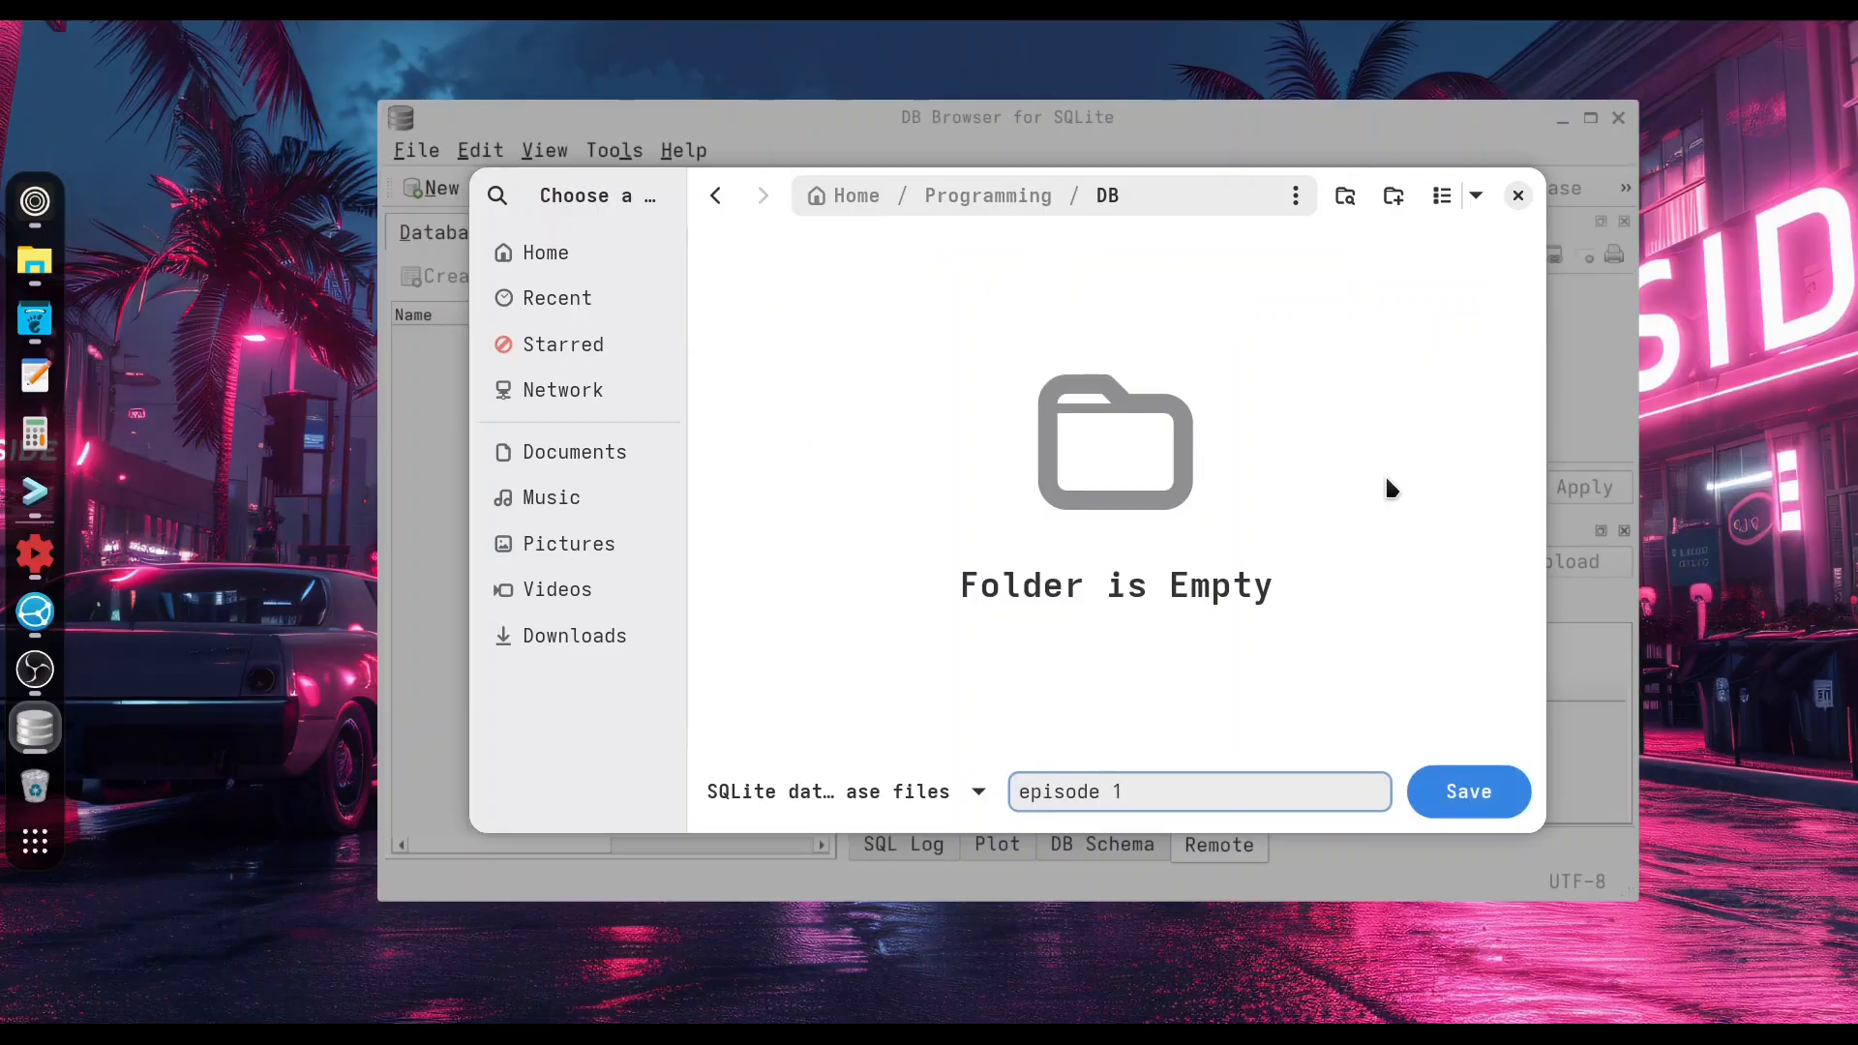
pyautogui.write('1')
pyautogui.press('Return')
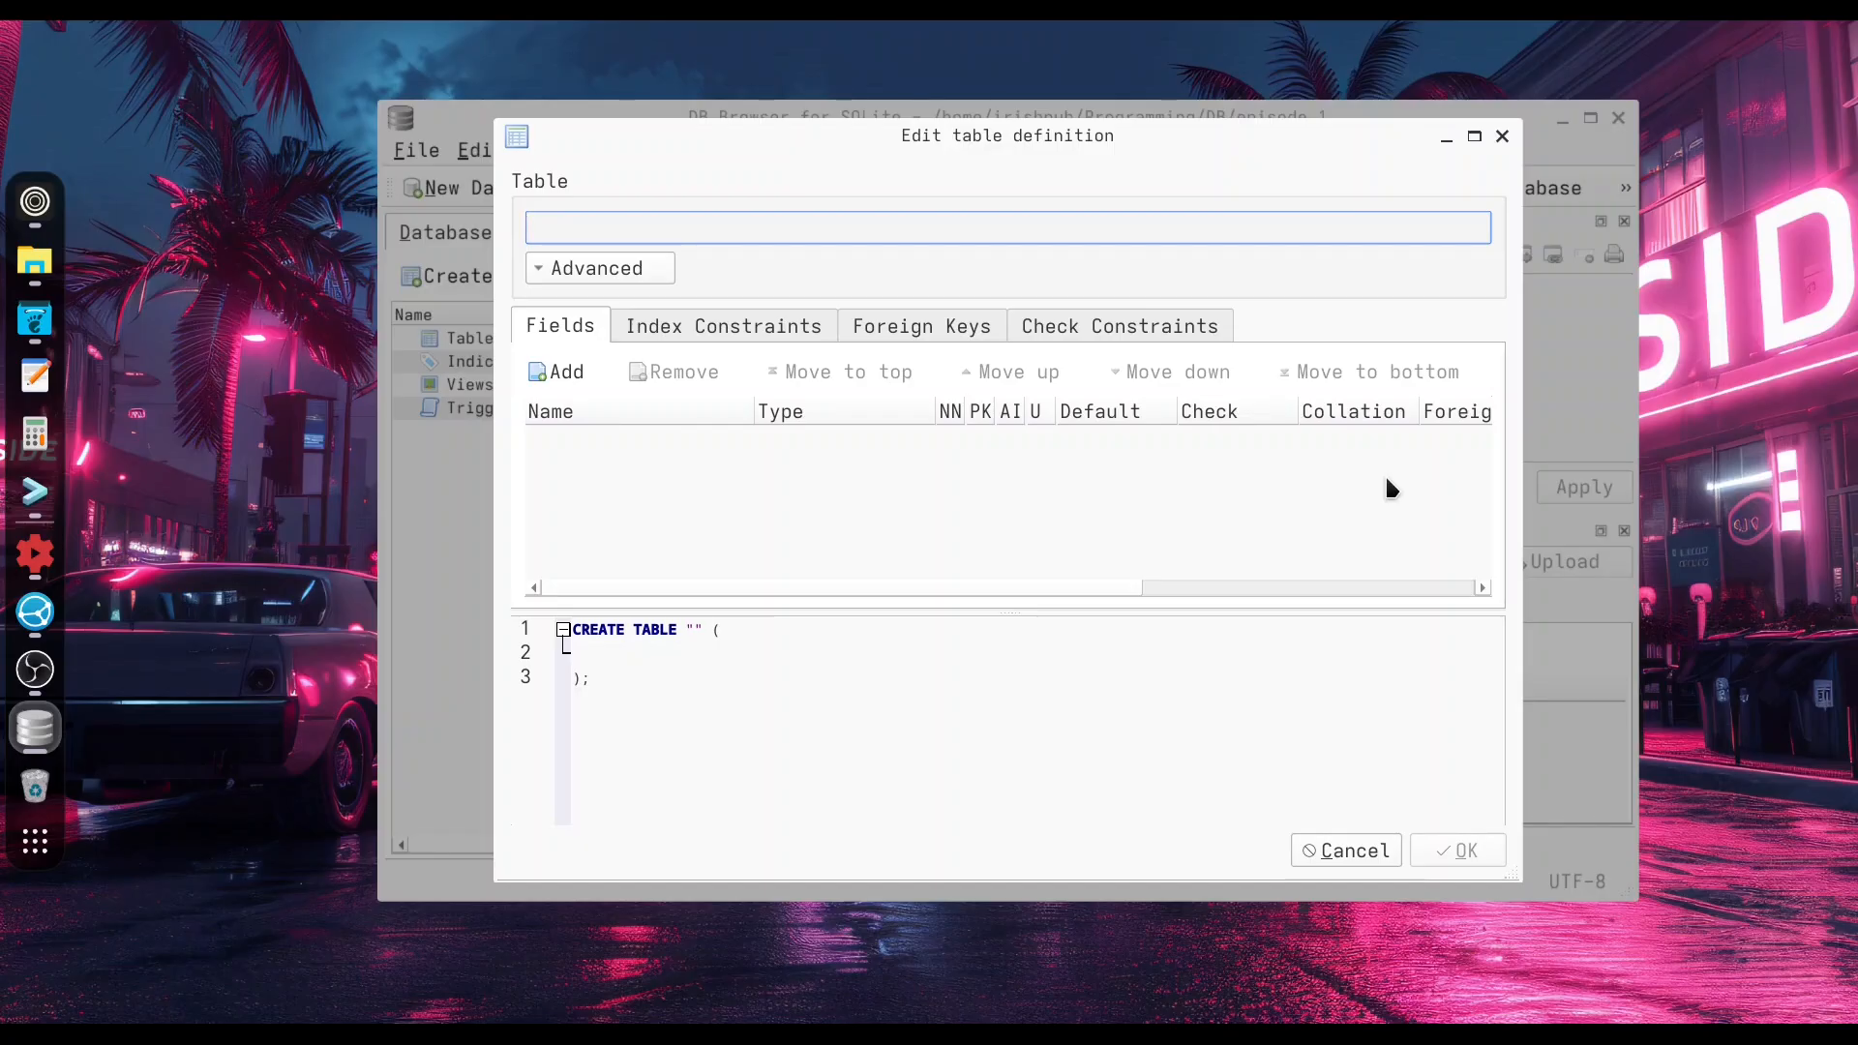
# Name the new table HumanResources.
pyautogui.write('Human')
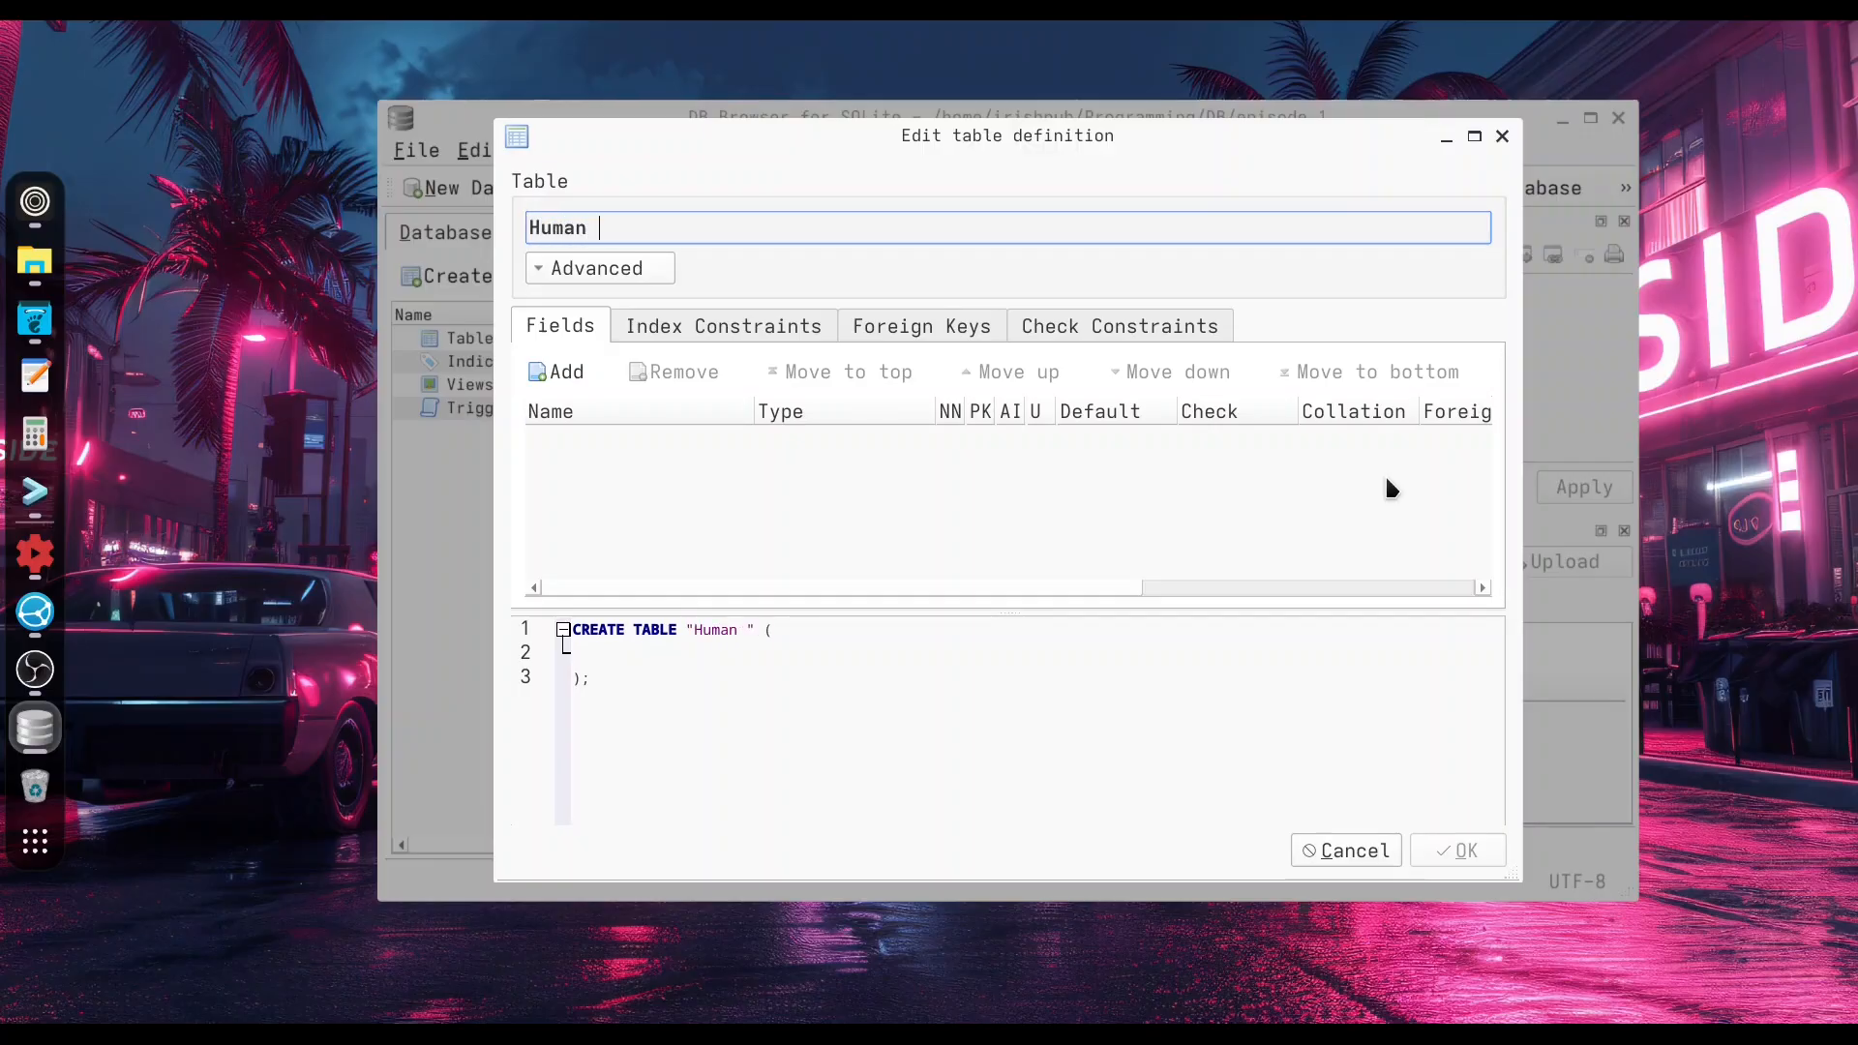
pyautogui.write('Resources')
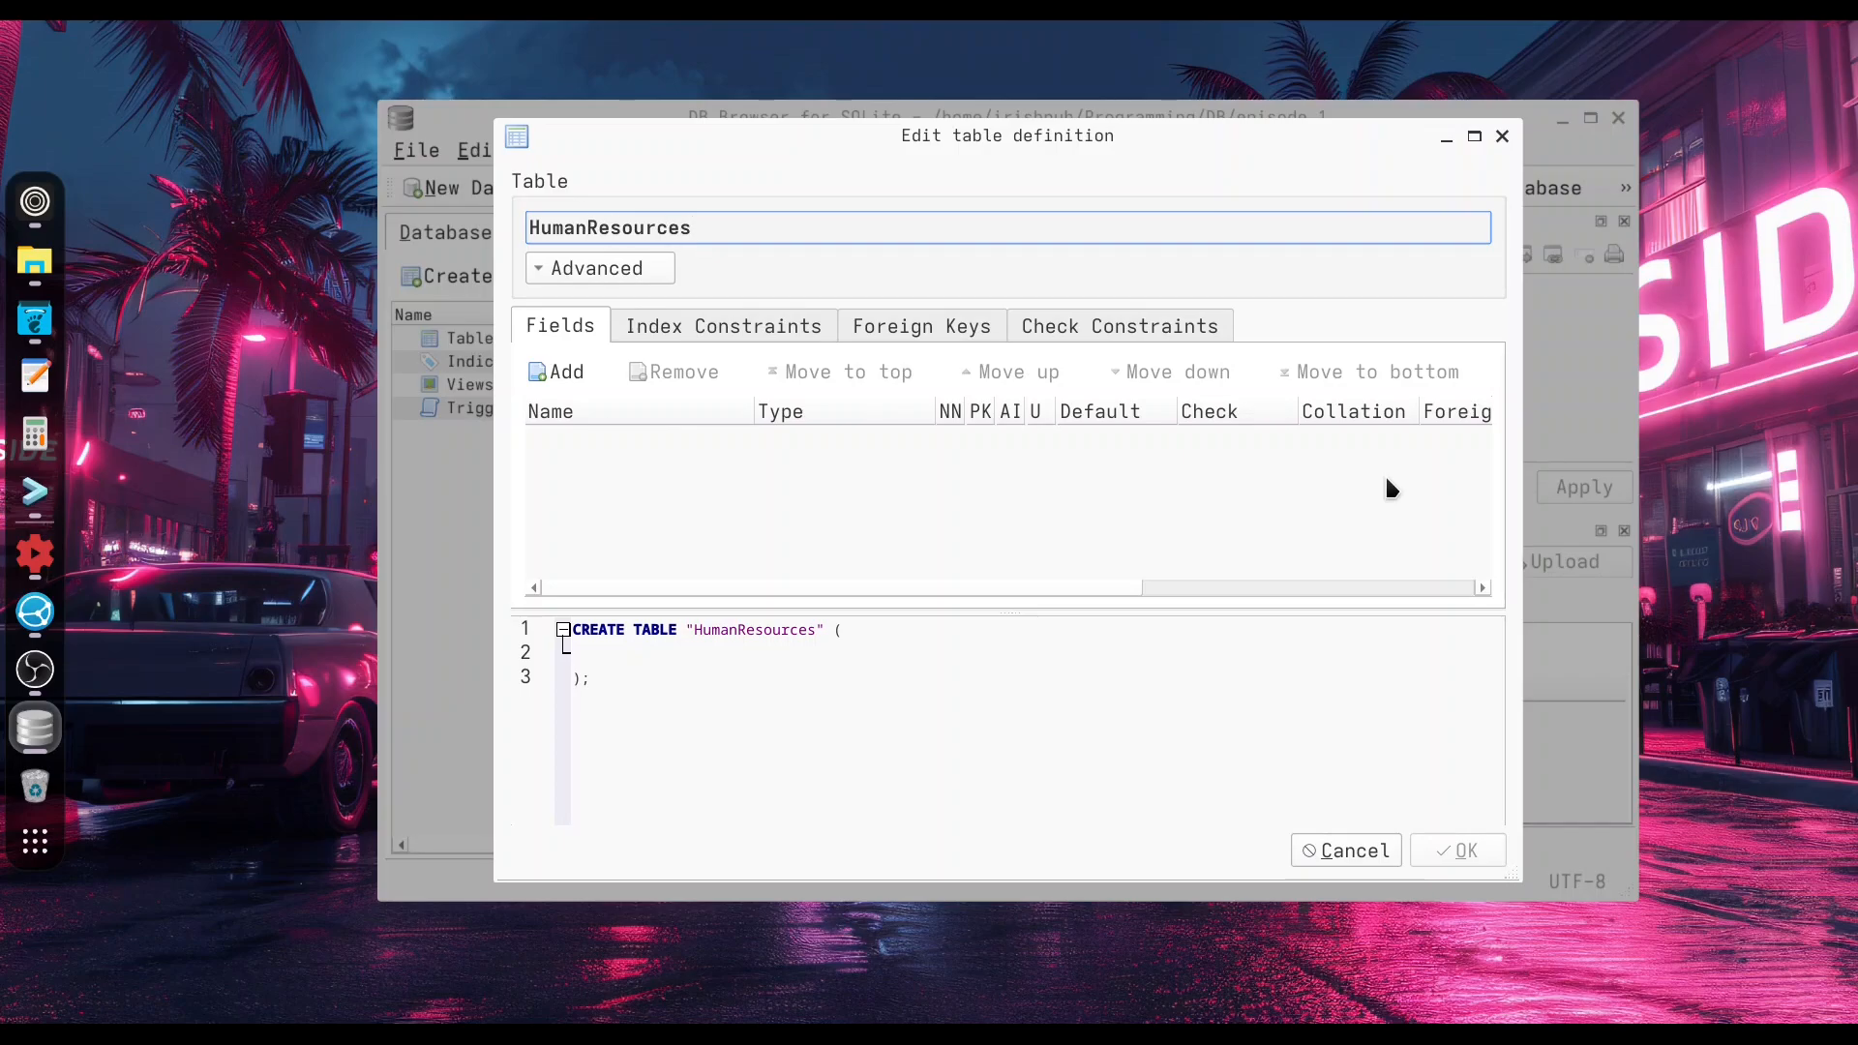
pyautogui.write('-')
pyautogui.press('BackSpace')
pyautogui.write('+')
pyautogui.press('BackSpace')
pyautogui.write('_')
pyautogui.press('BackSpace')
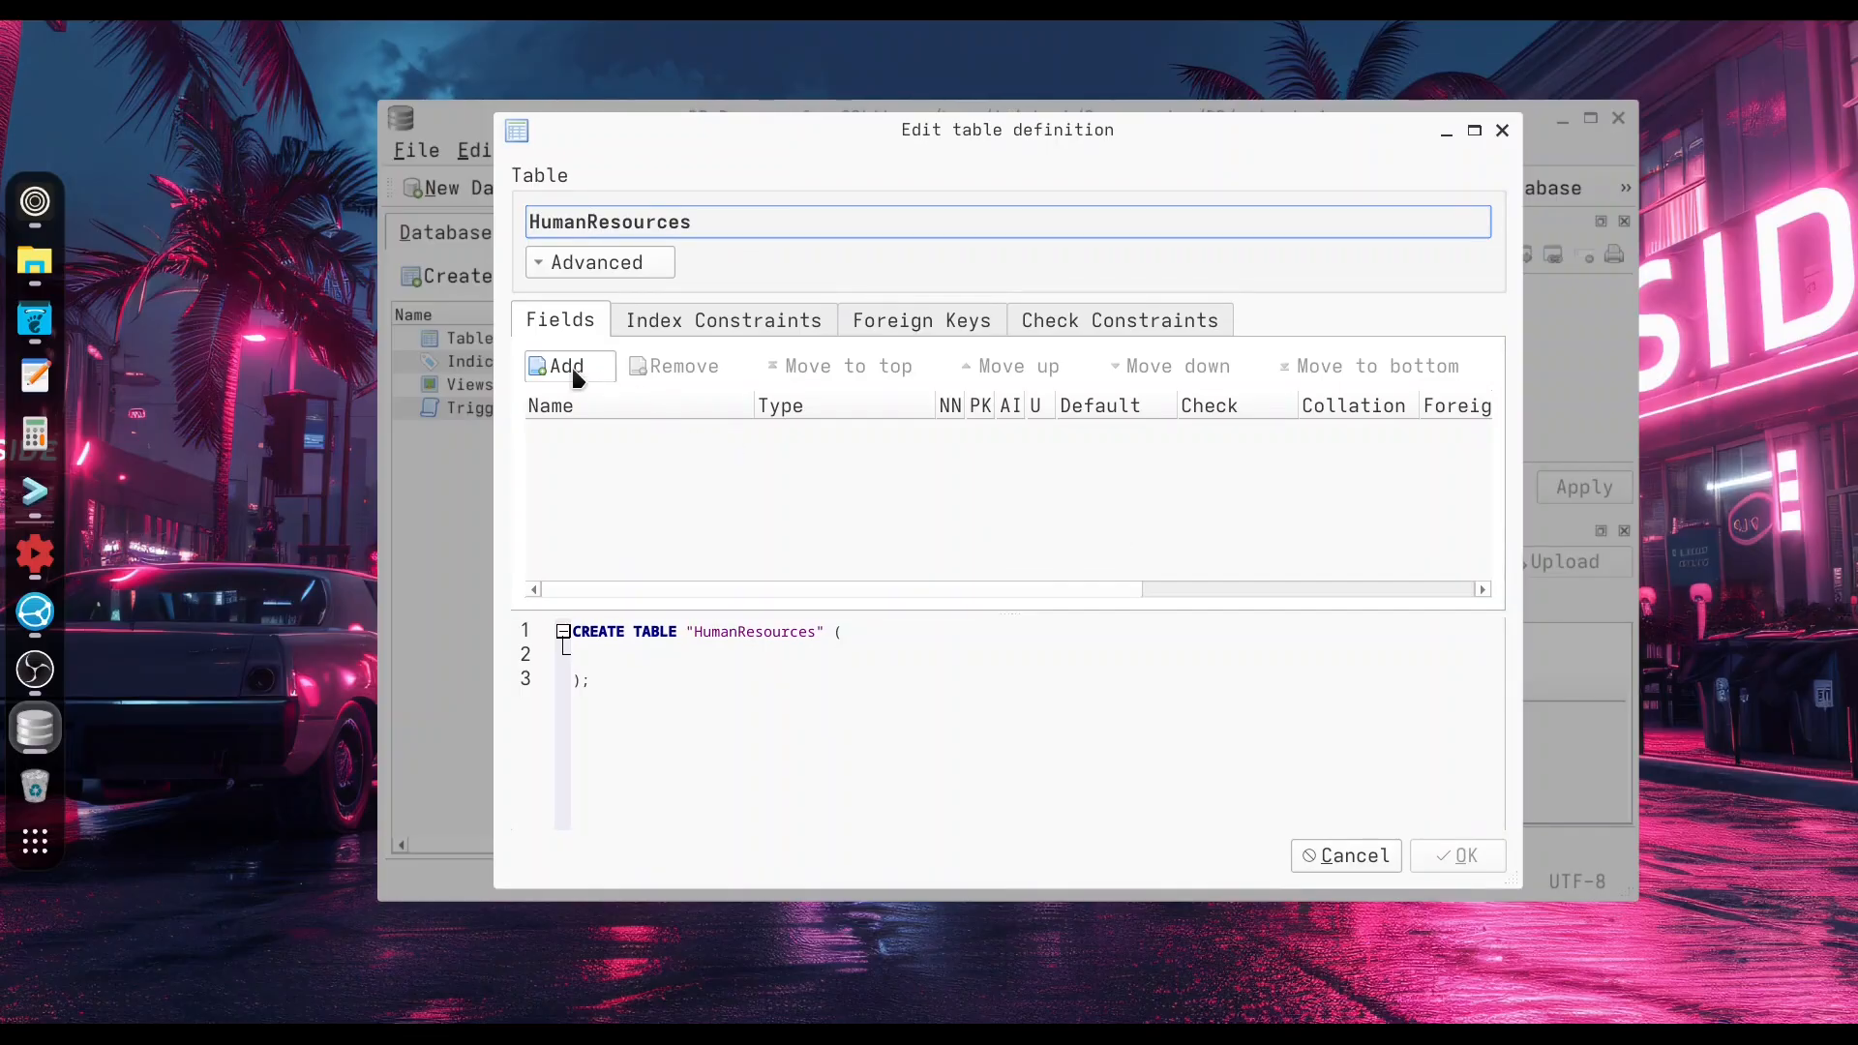
# Add an ID field of type INTEGER marked not null, primary key, autoincrement and unique.
pyautogui.click(573, 371)
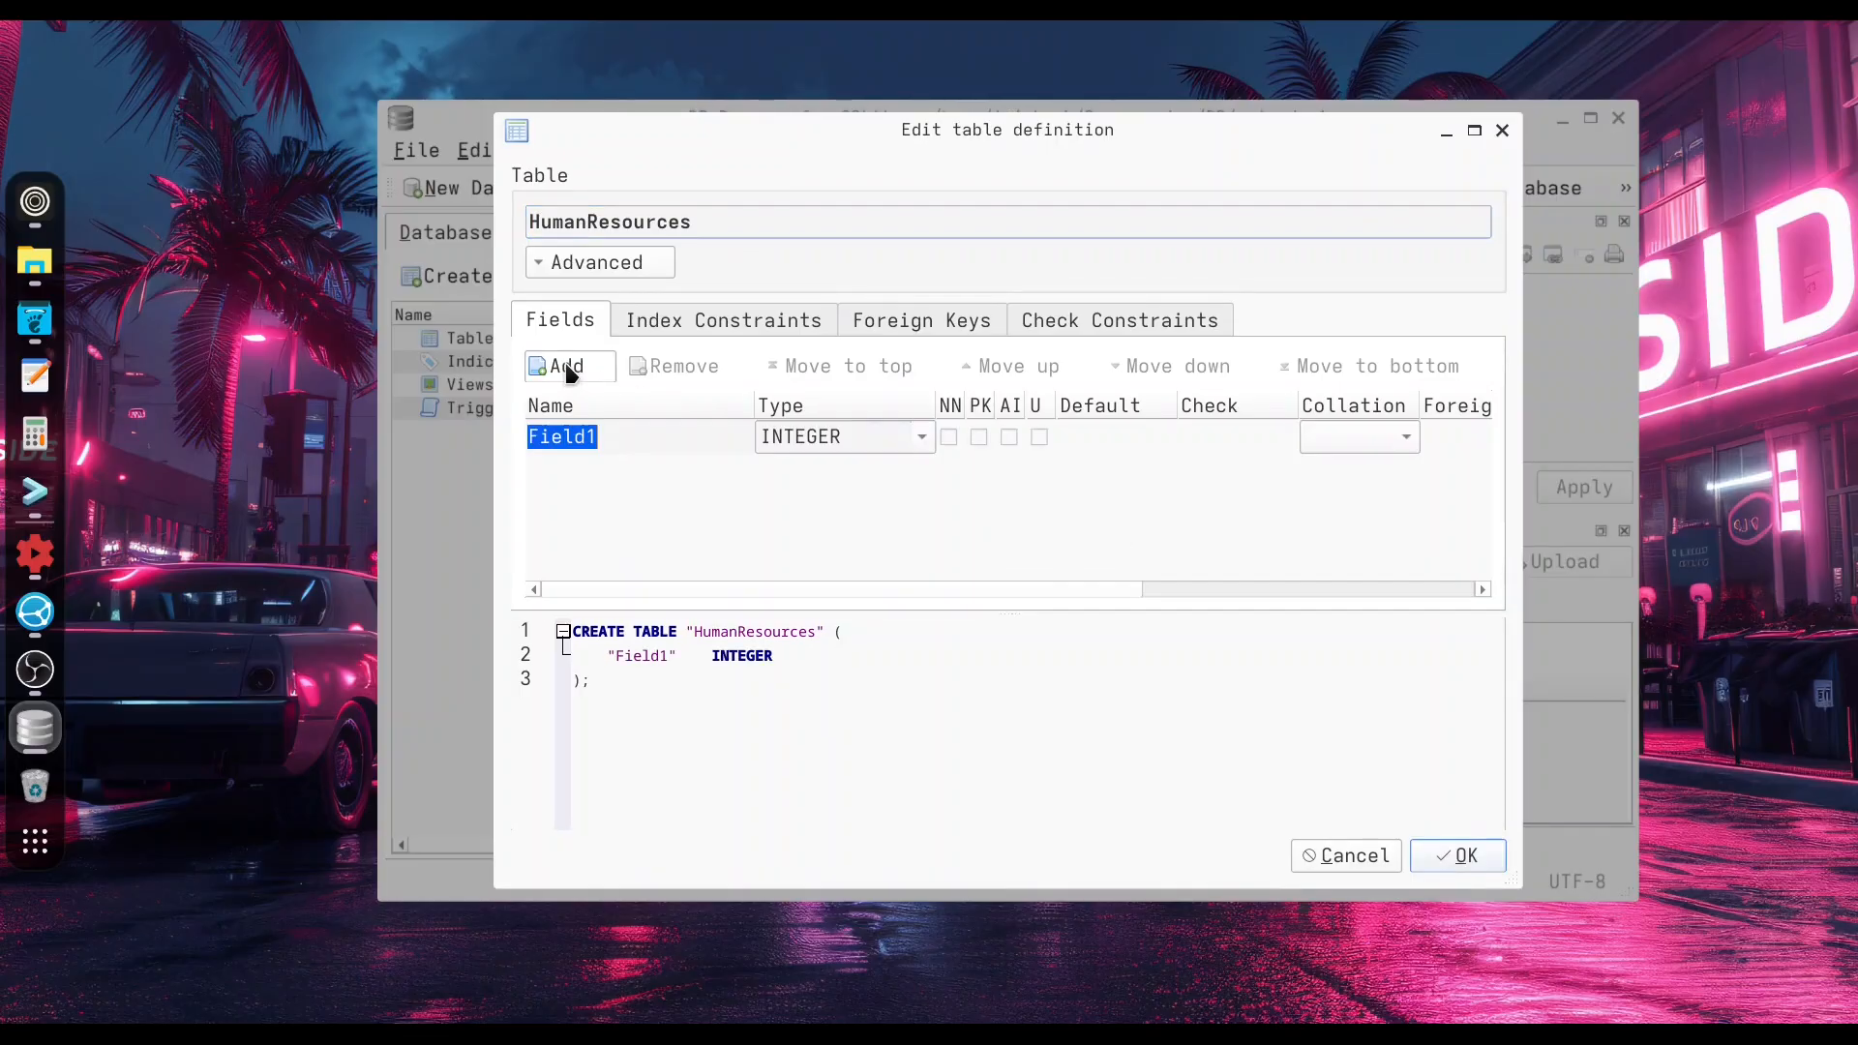
pyautogui.write('ID')
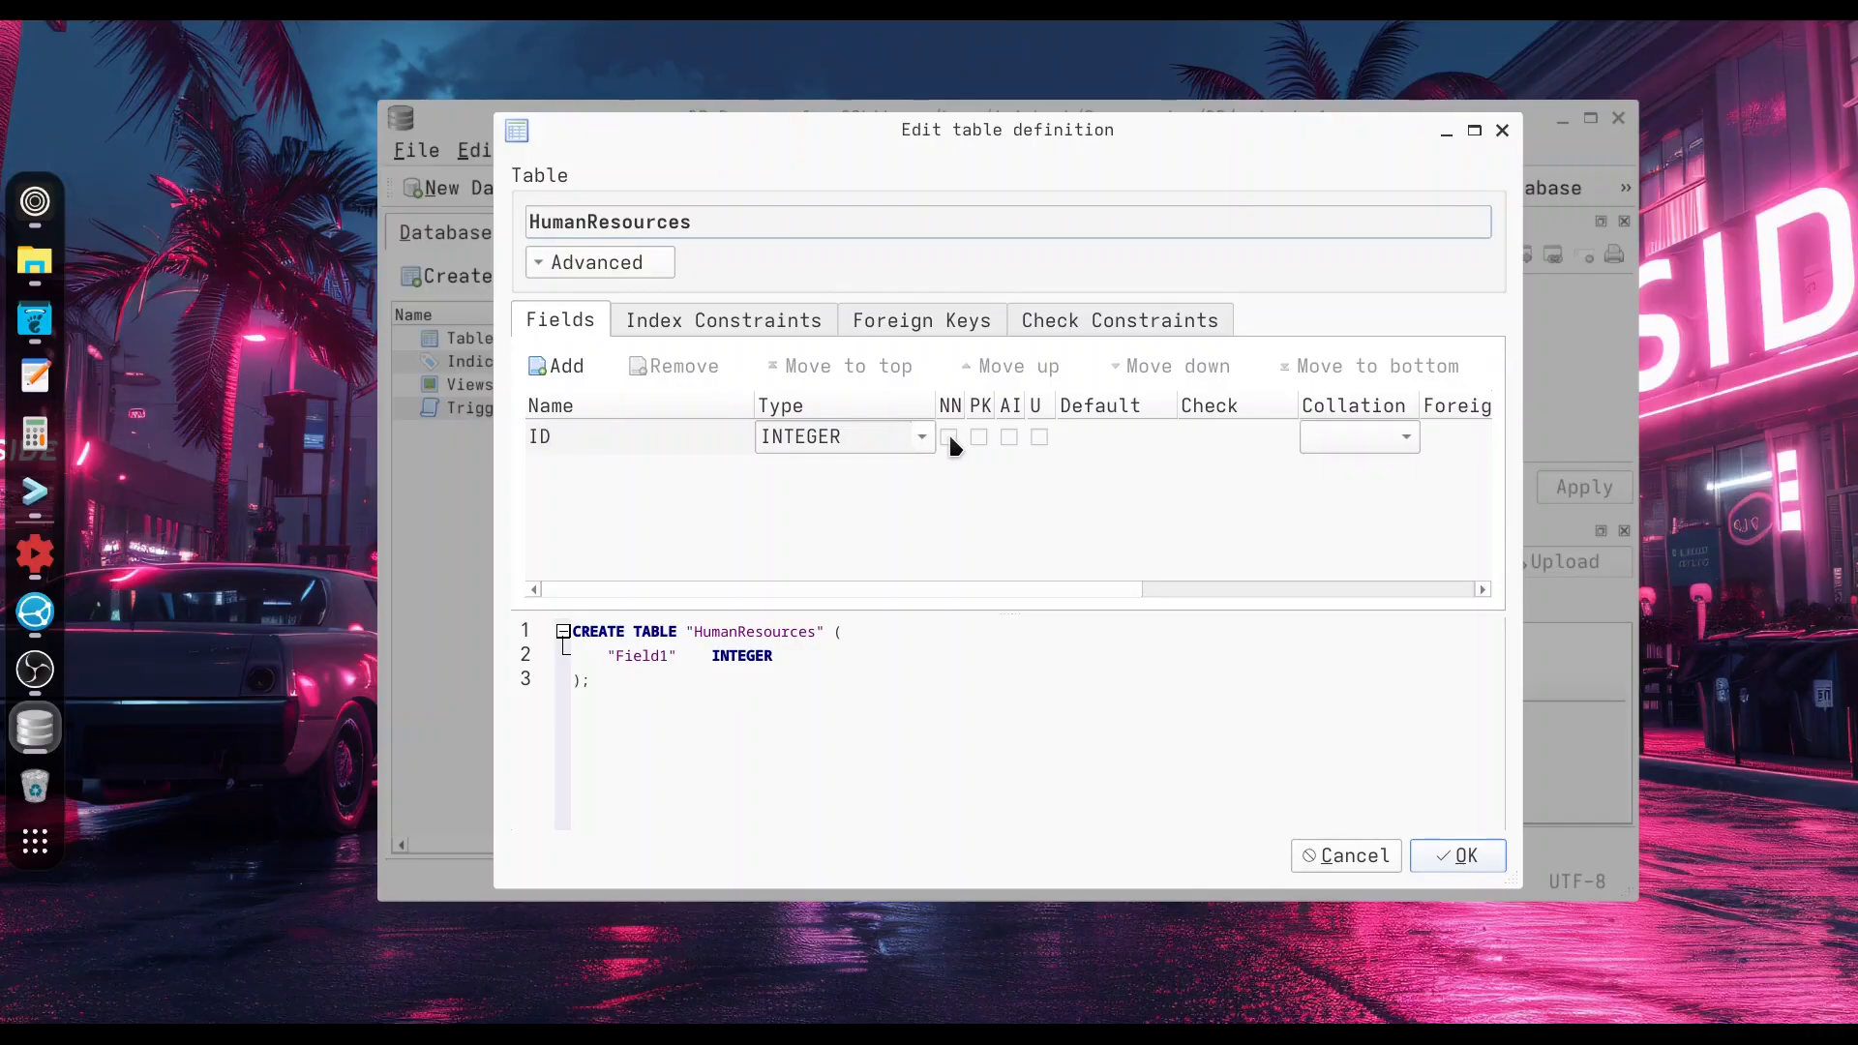
pyautogui.click(948, 435)
pyautogui.click(978, 437)
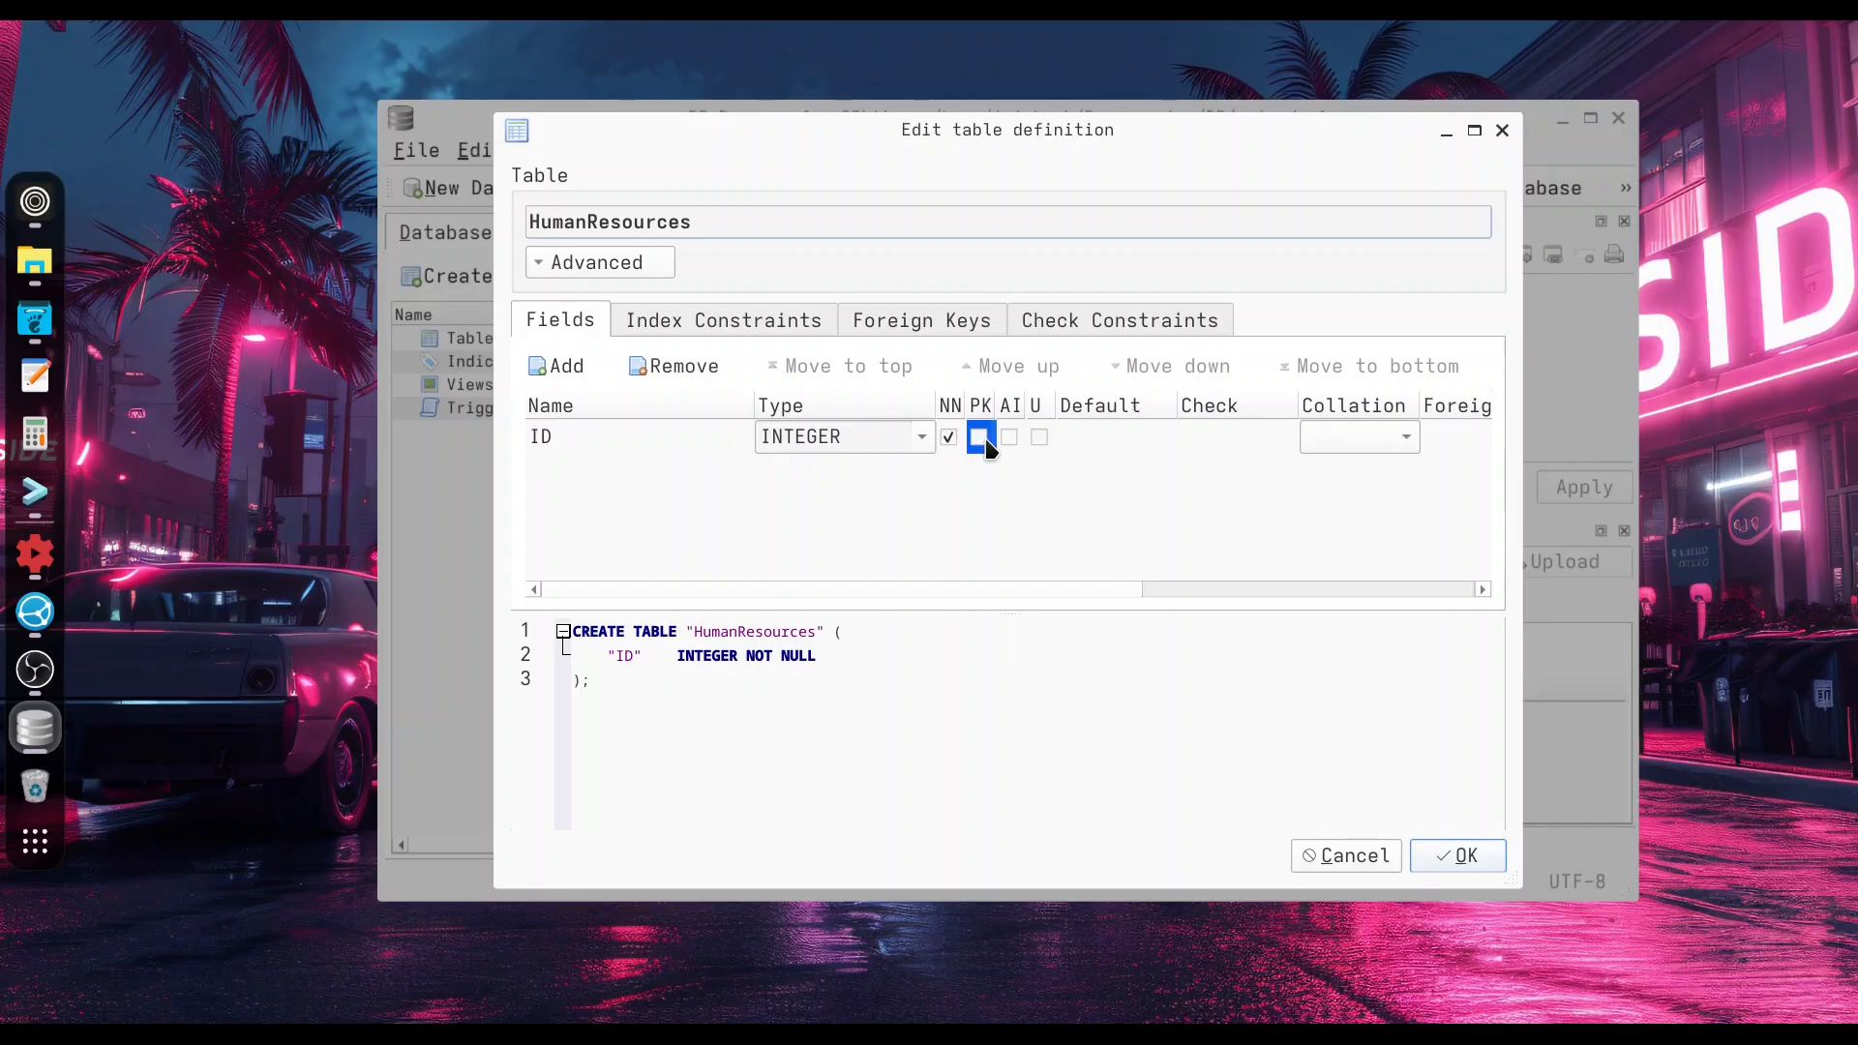
pyautogui.click(1006, 437)
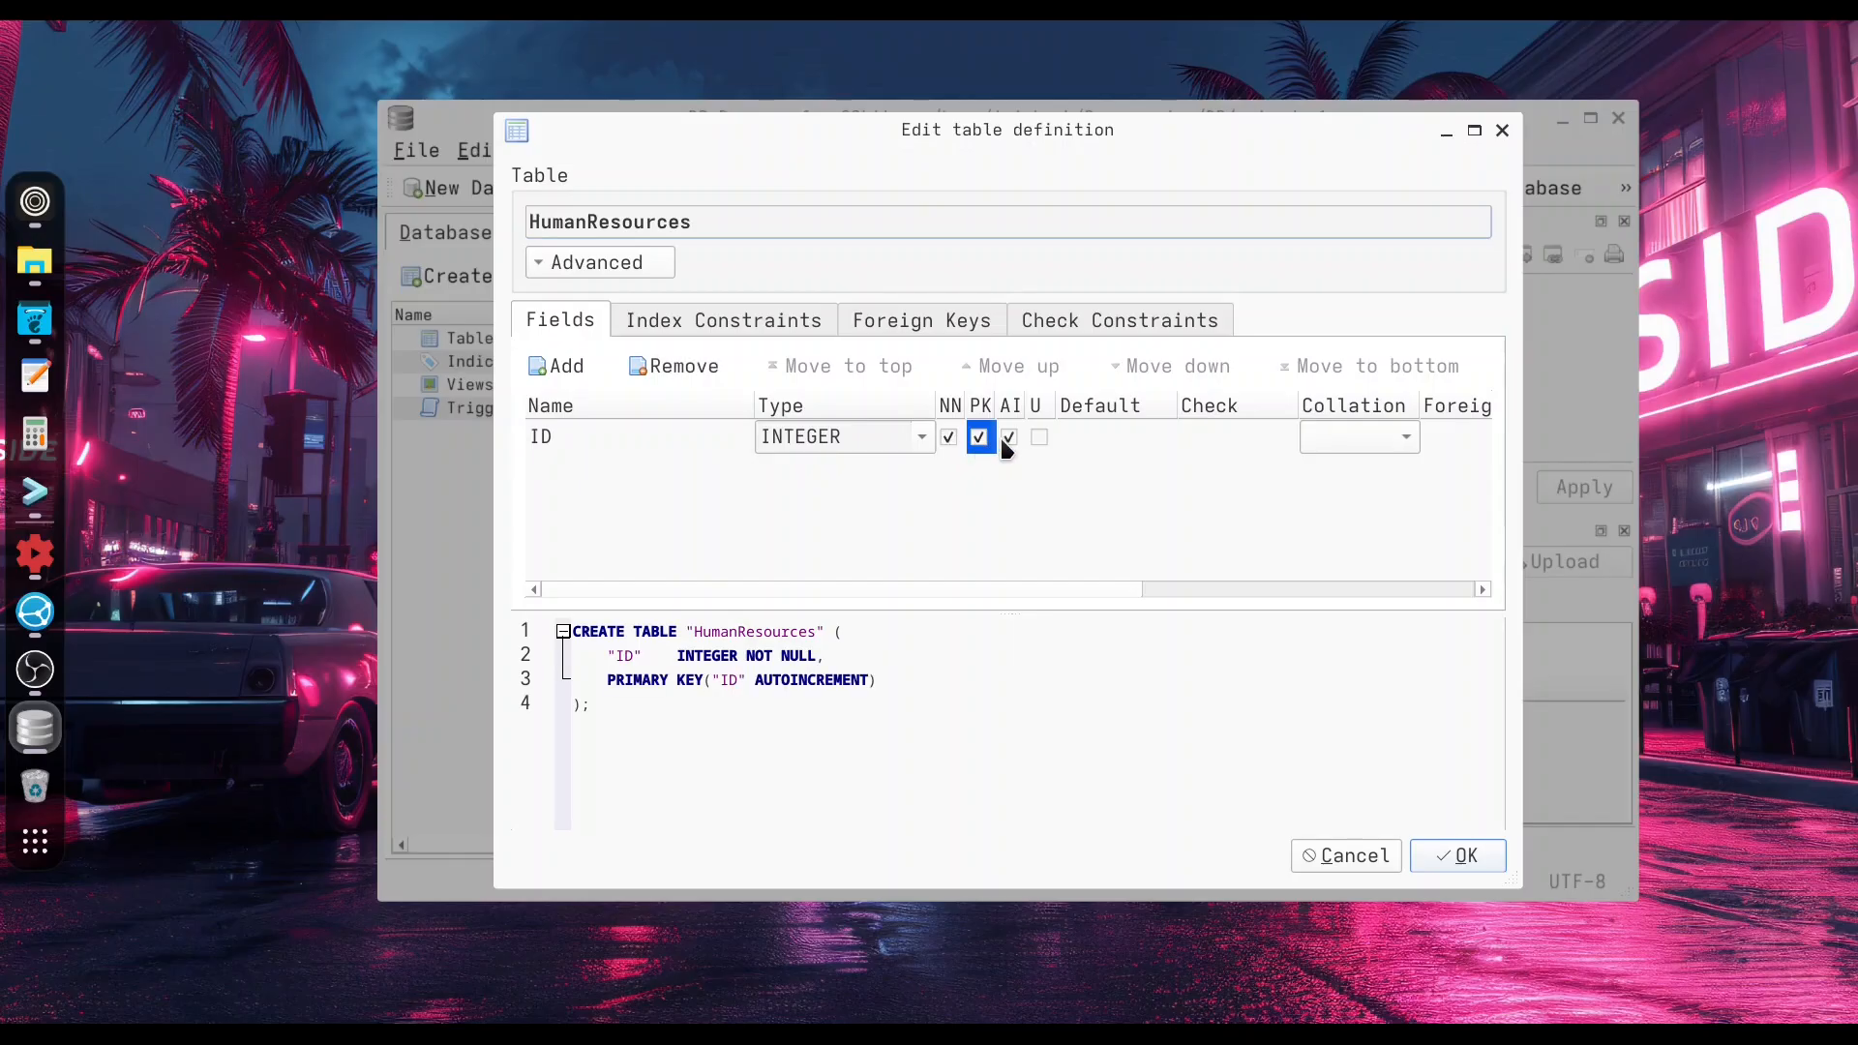
pyautogui.click(1039, 438)
# Add a Name field of type TEXT and mark it not null.
pyautogui.click(575, 366)
pyautogui.write('Name')
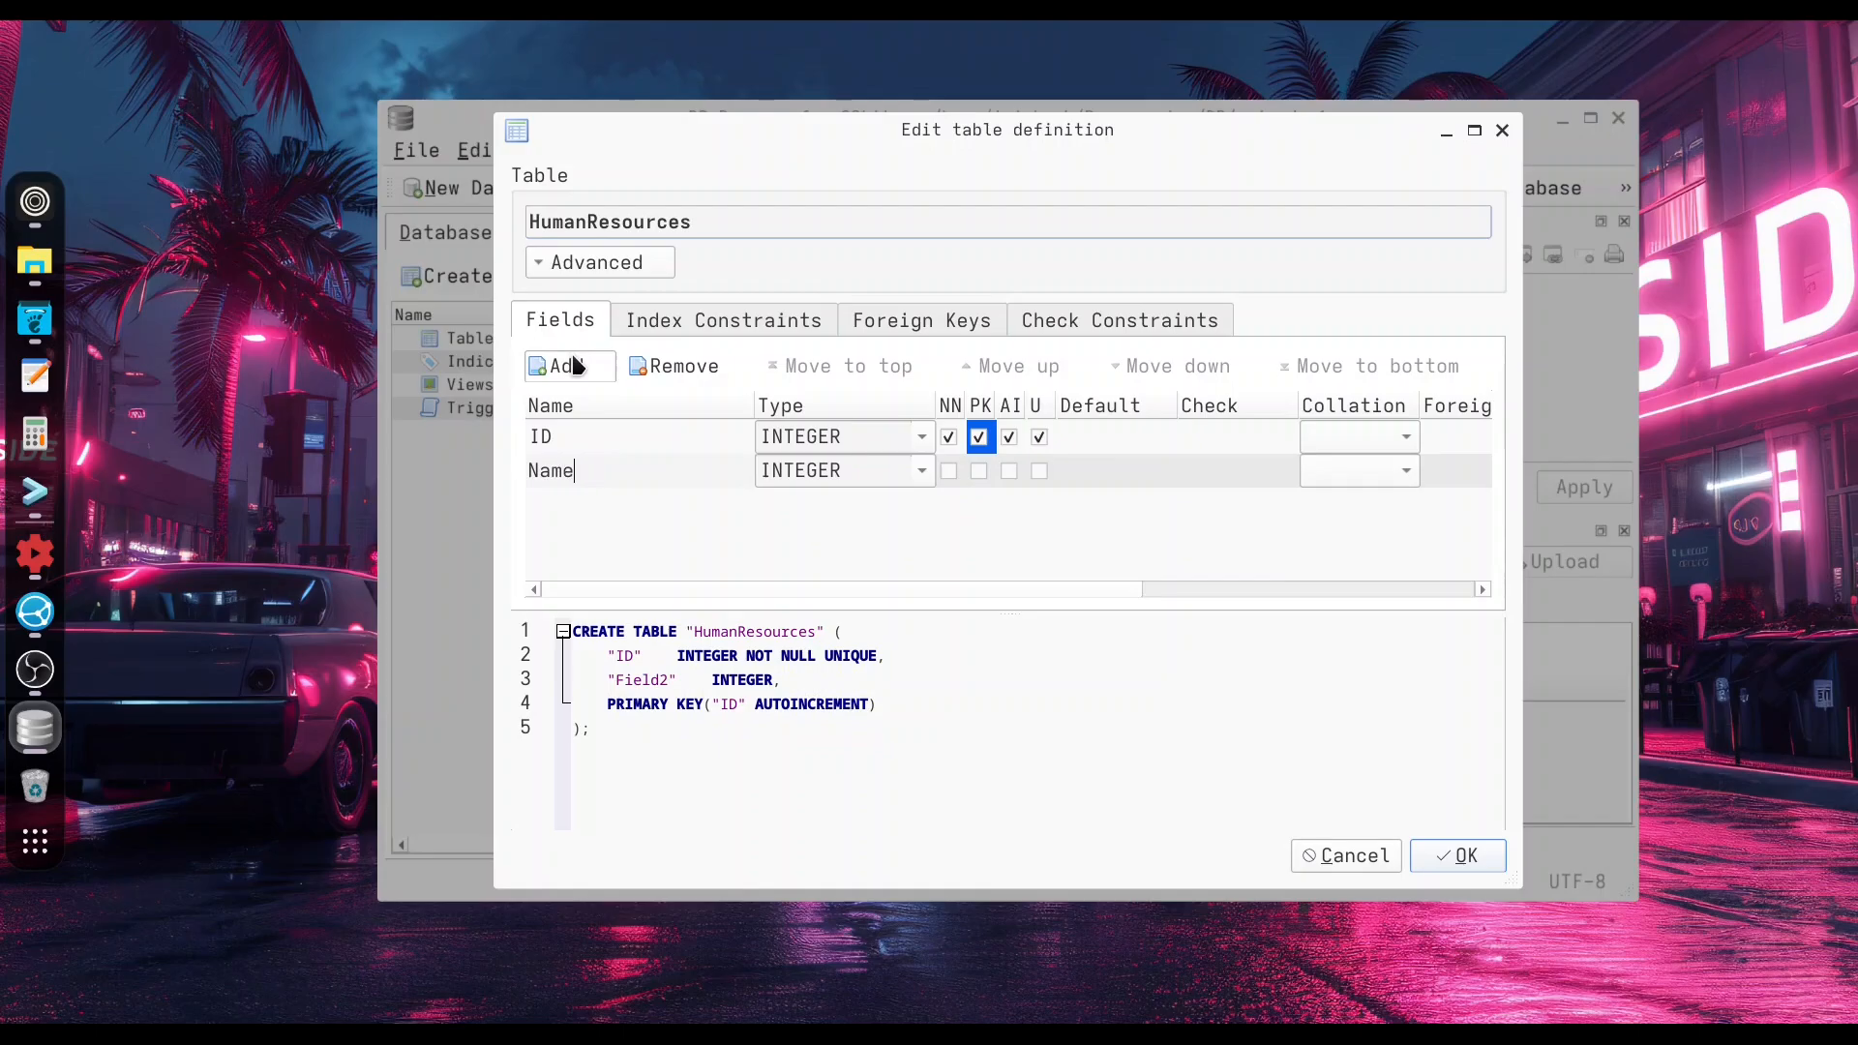
pyautogui.click(924, 471)
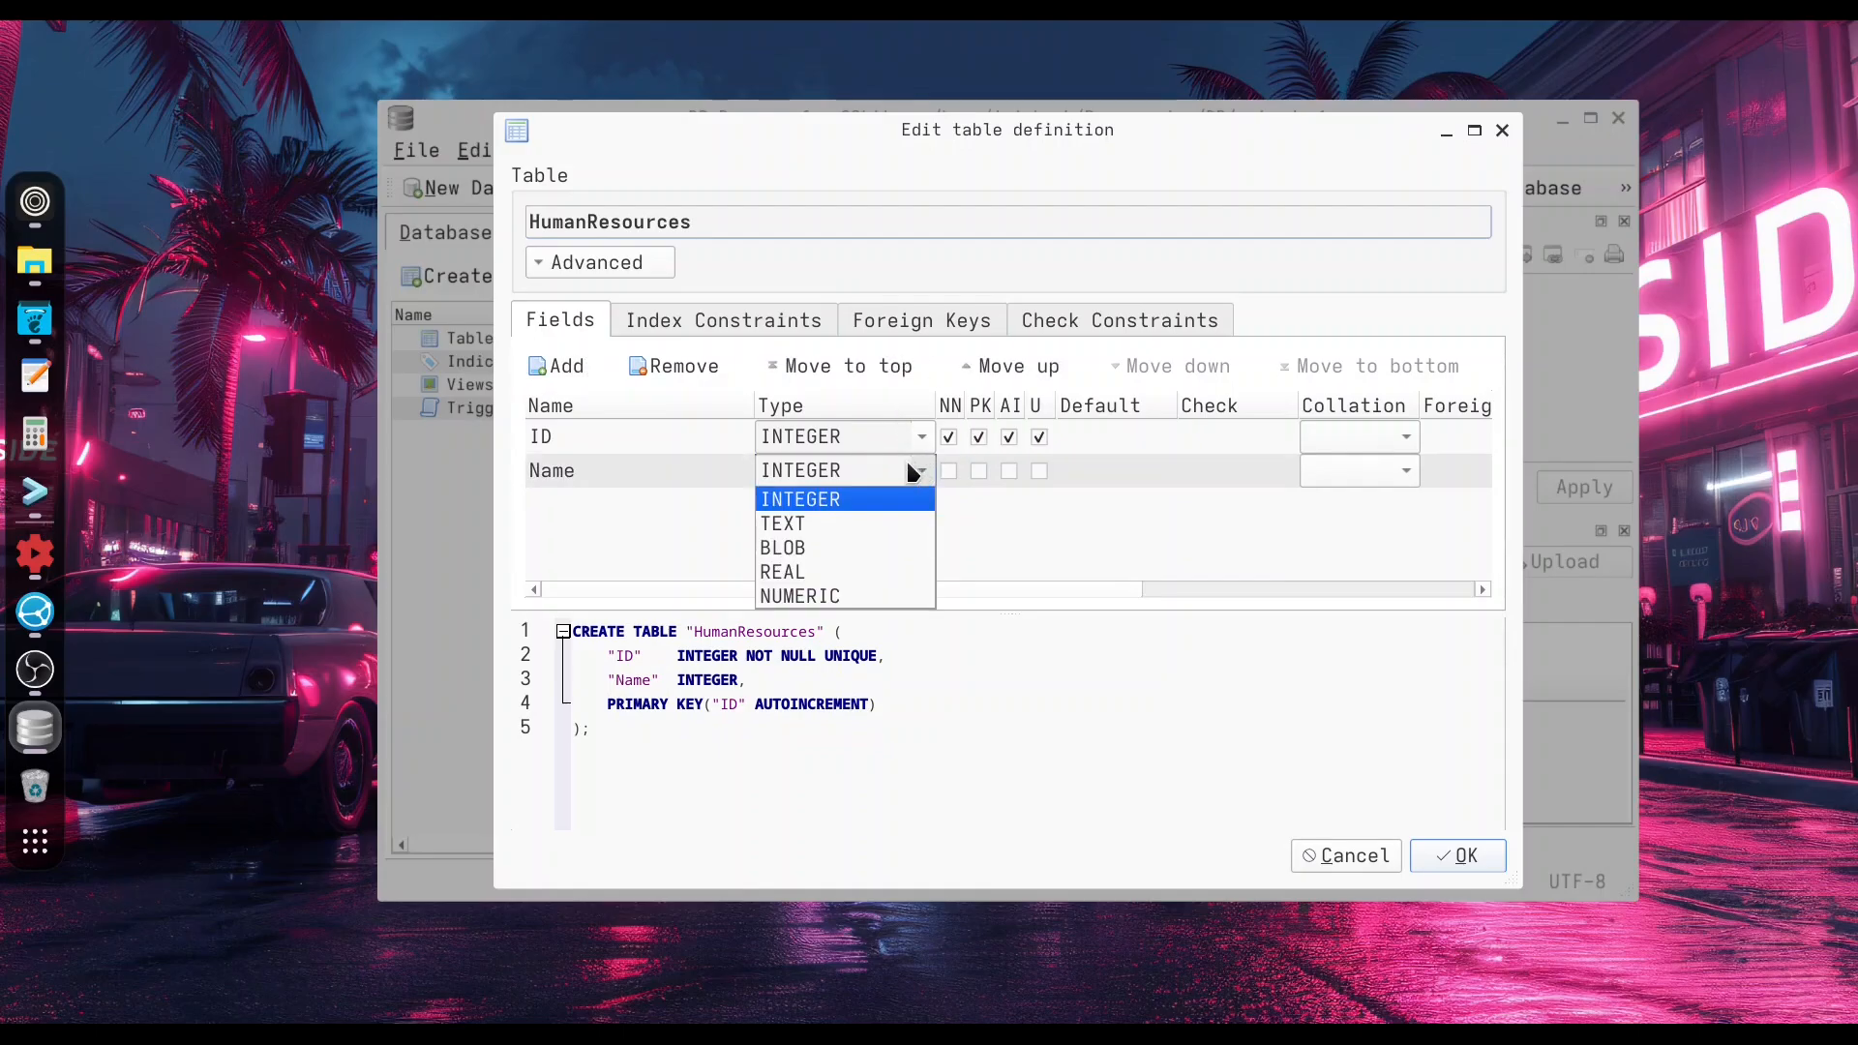
pyautogui.click(834, 520)
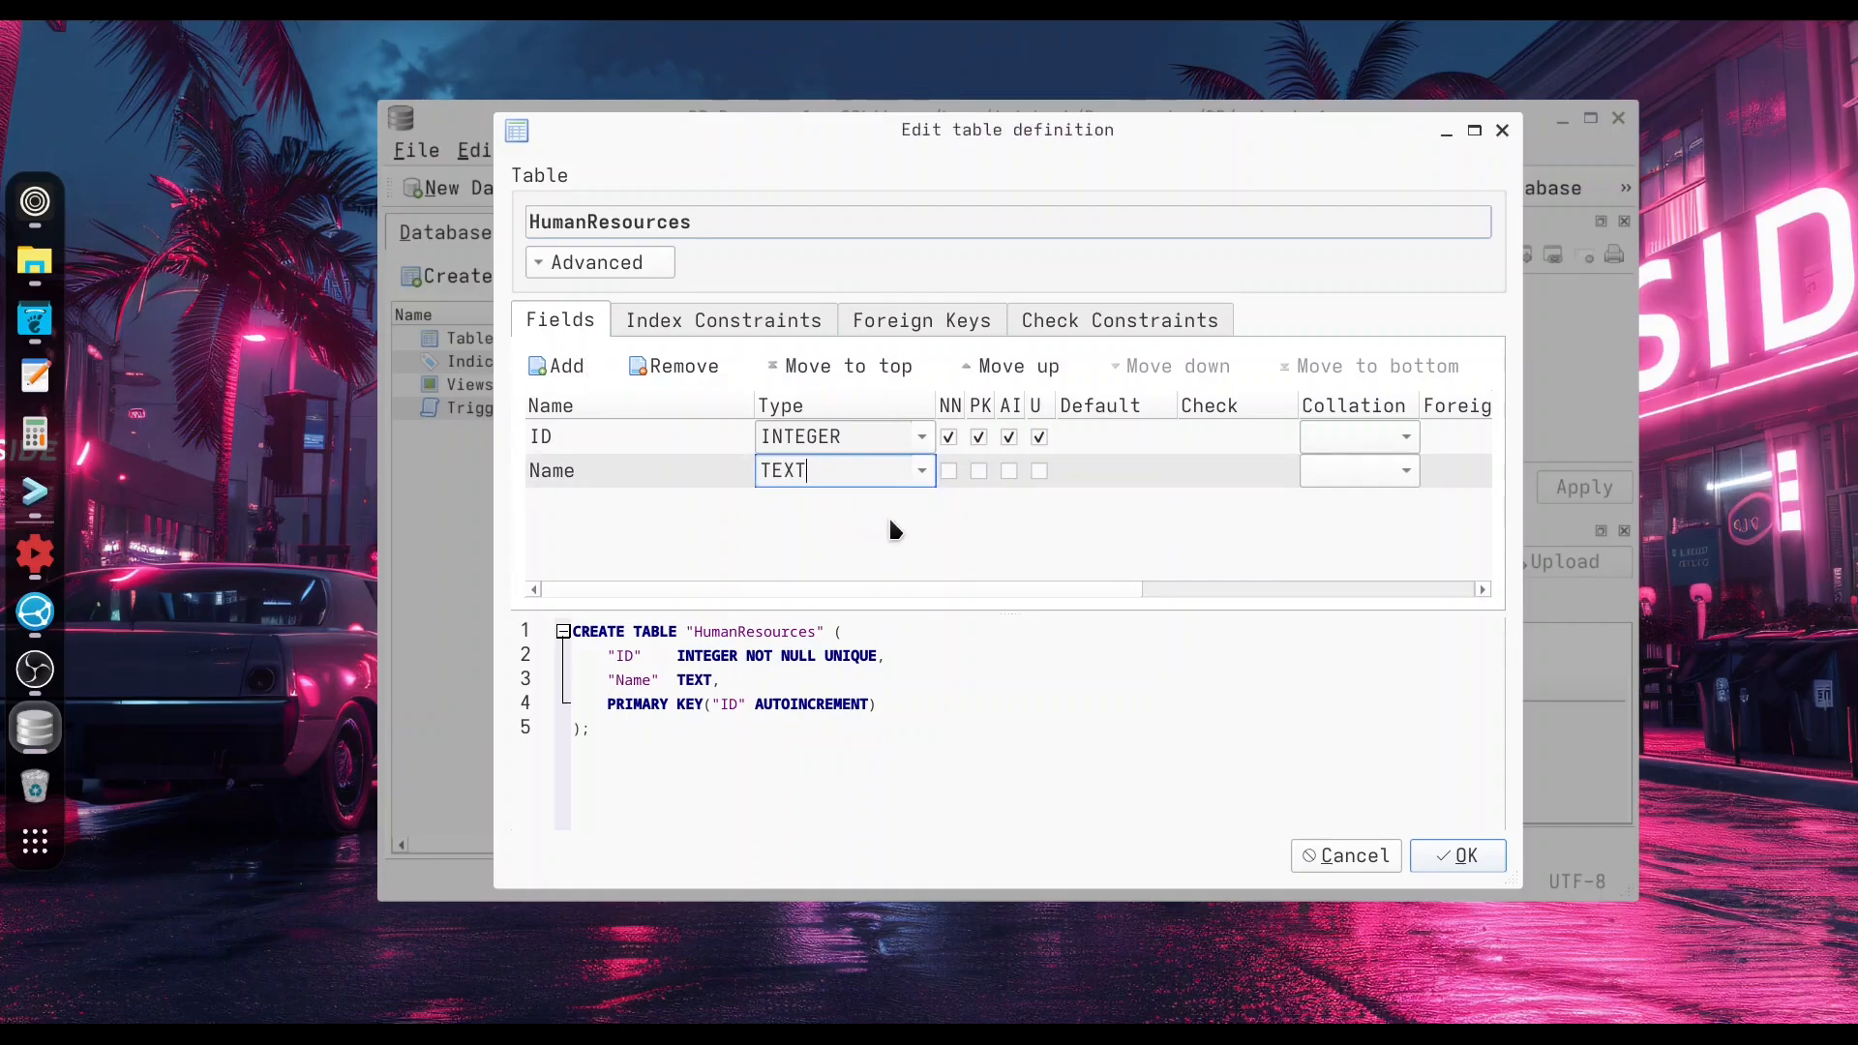
pyautogui.click(949, 472)
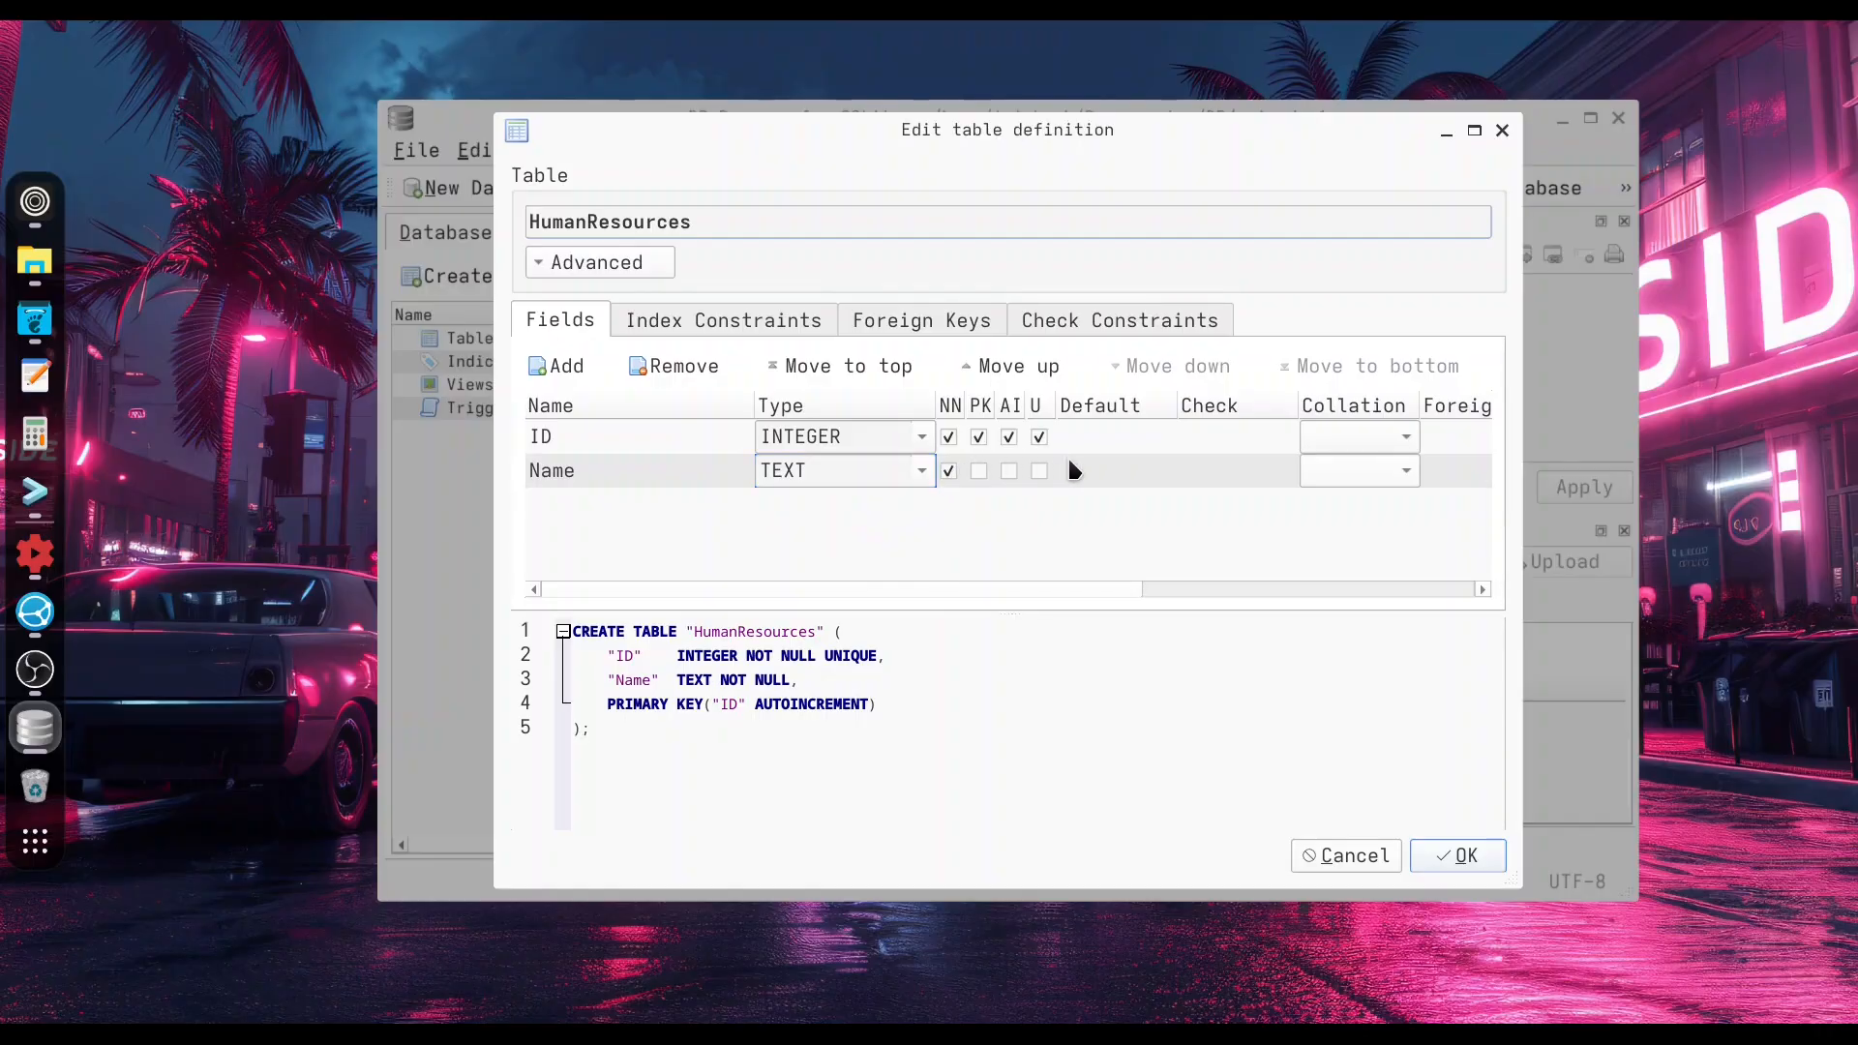
# Add a FamilyName field of type TEXT marked not null and confirm the table definition.
pyautogui.click(559, 368)
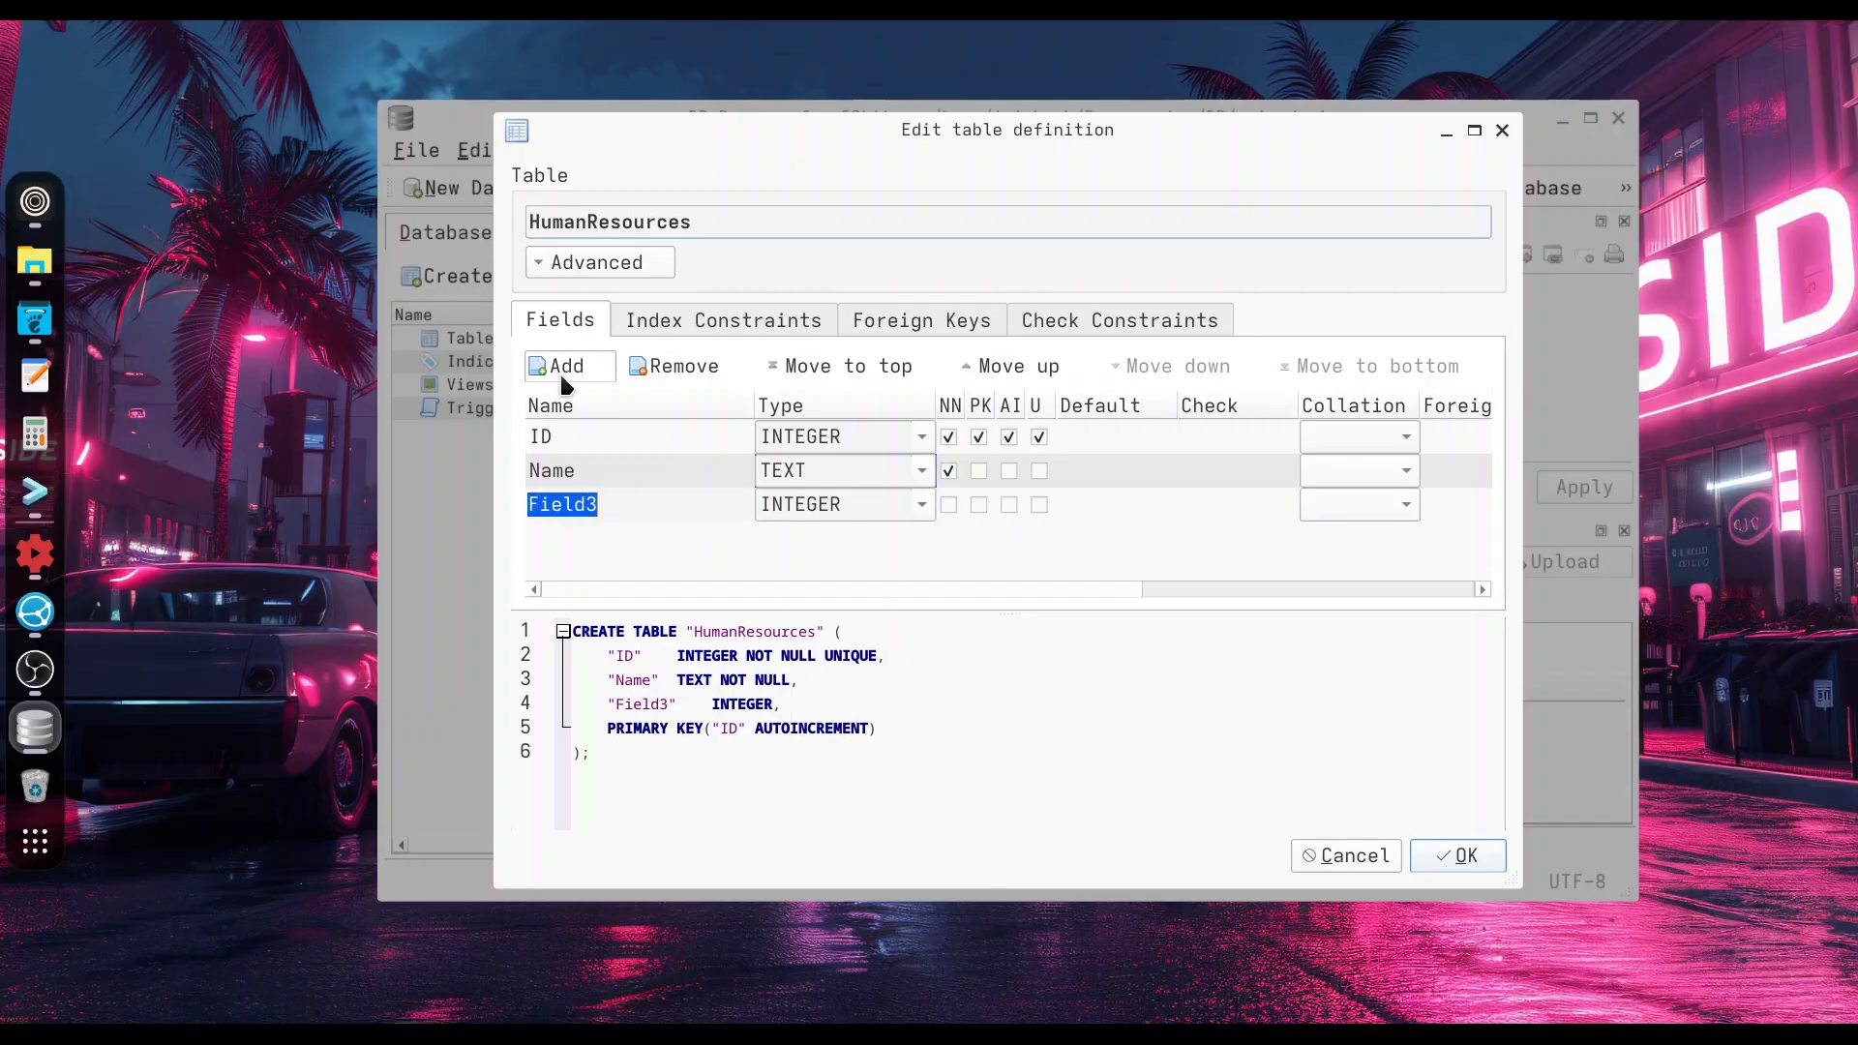
pyautogui.write('Fam')
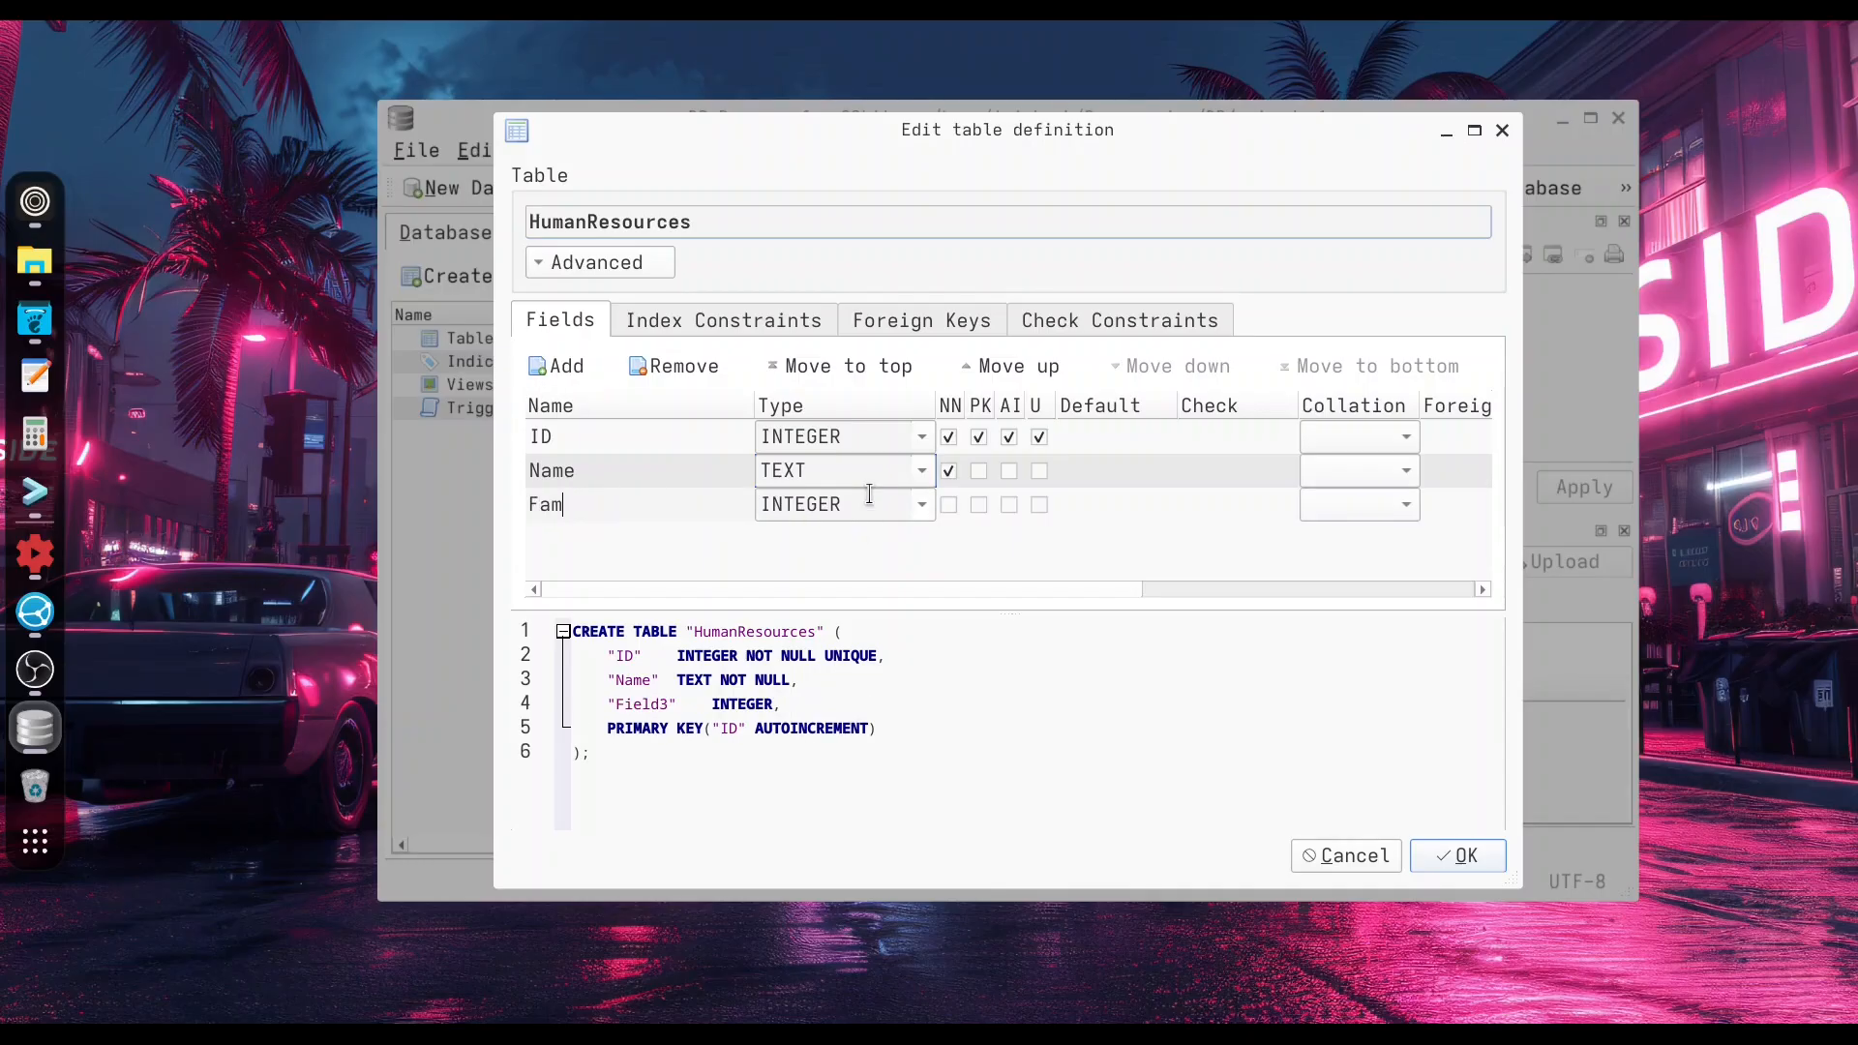
pyautogui.write('ily Name')
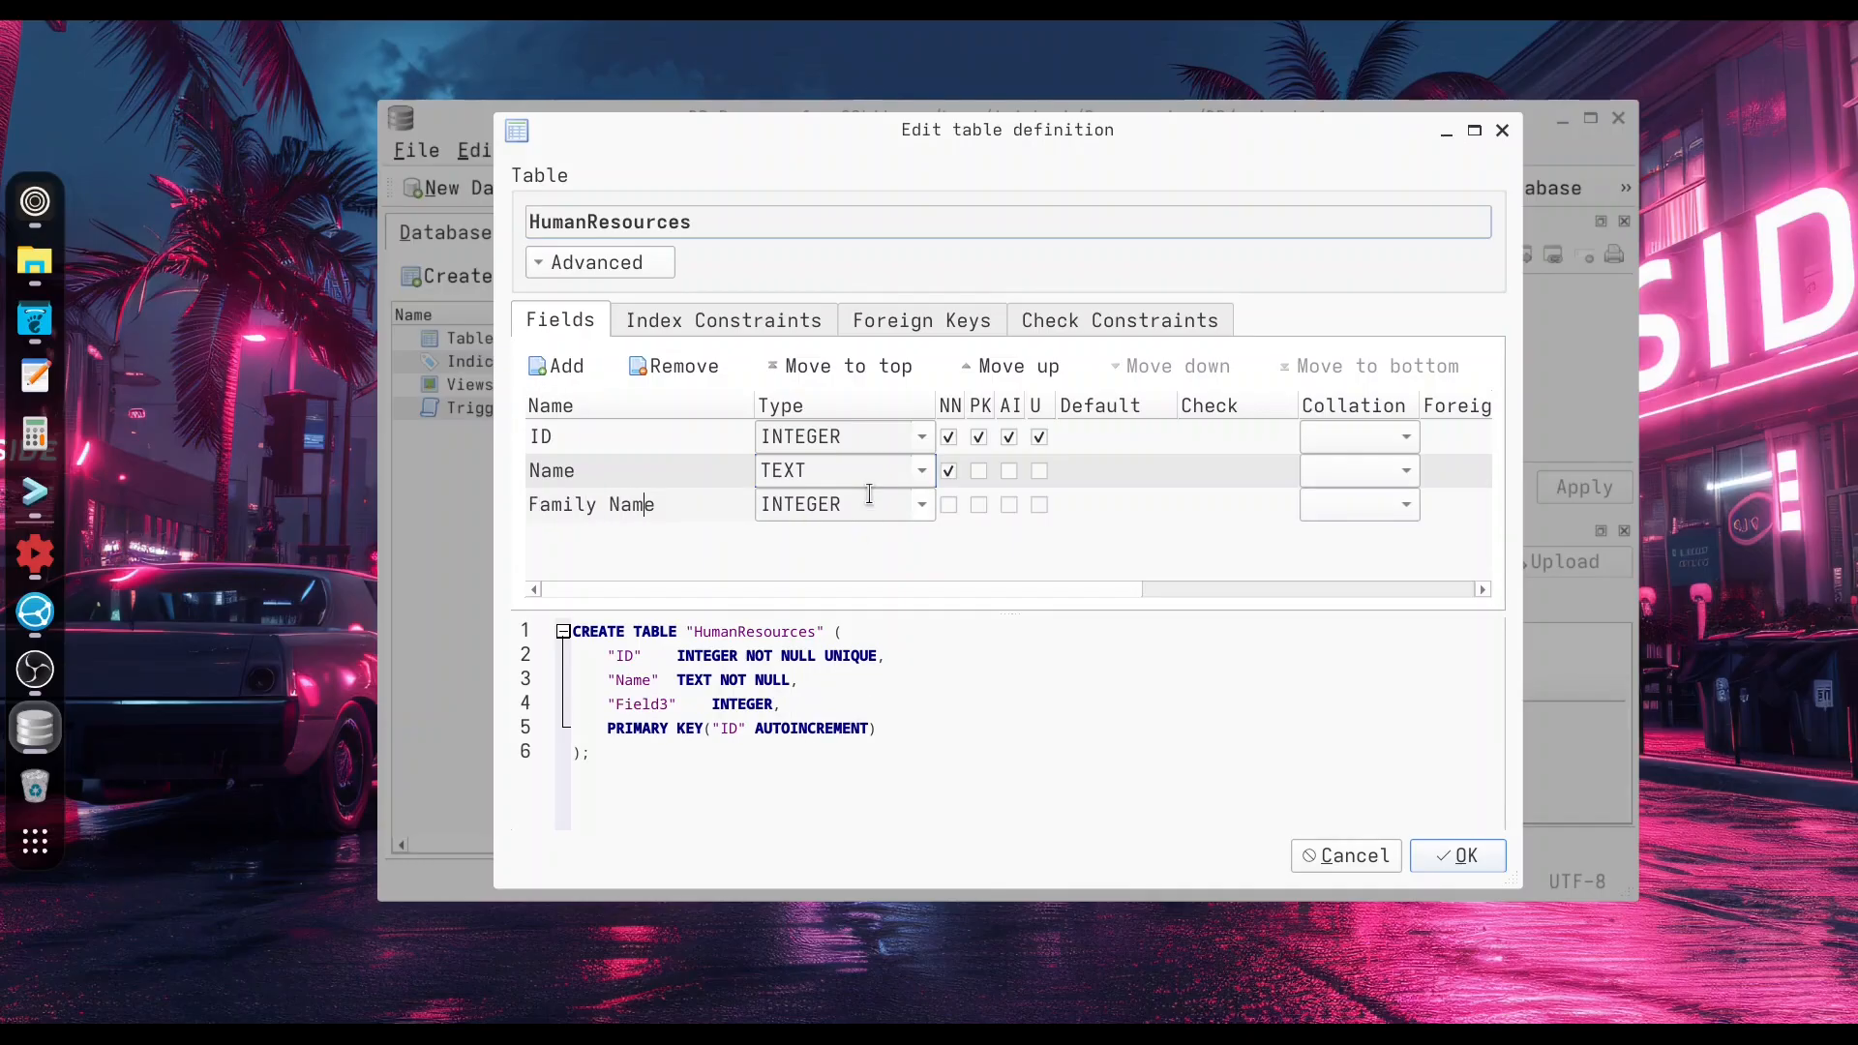
pyautogui.press('Left')
pyautogui.press('Left')
pyautogui.press('Left')
pyautogui.press('Left')
pyautogui.press('BackSpace')
pyautogui.click(869, 495)
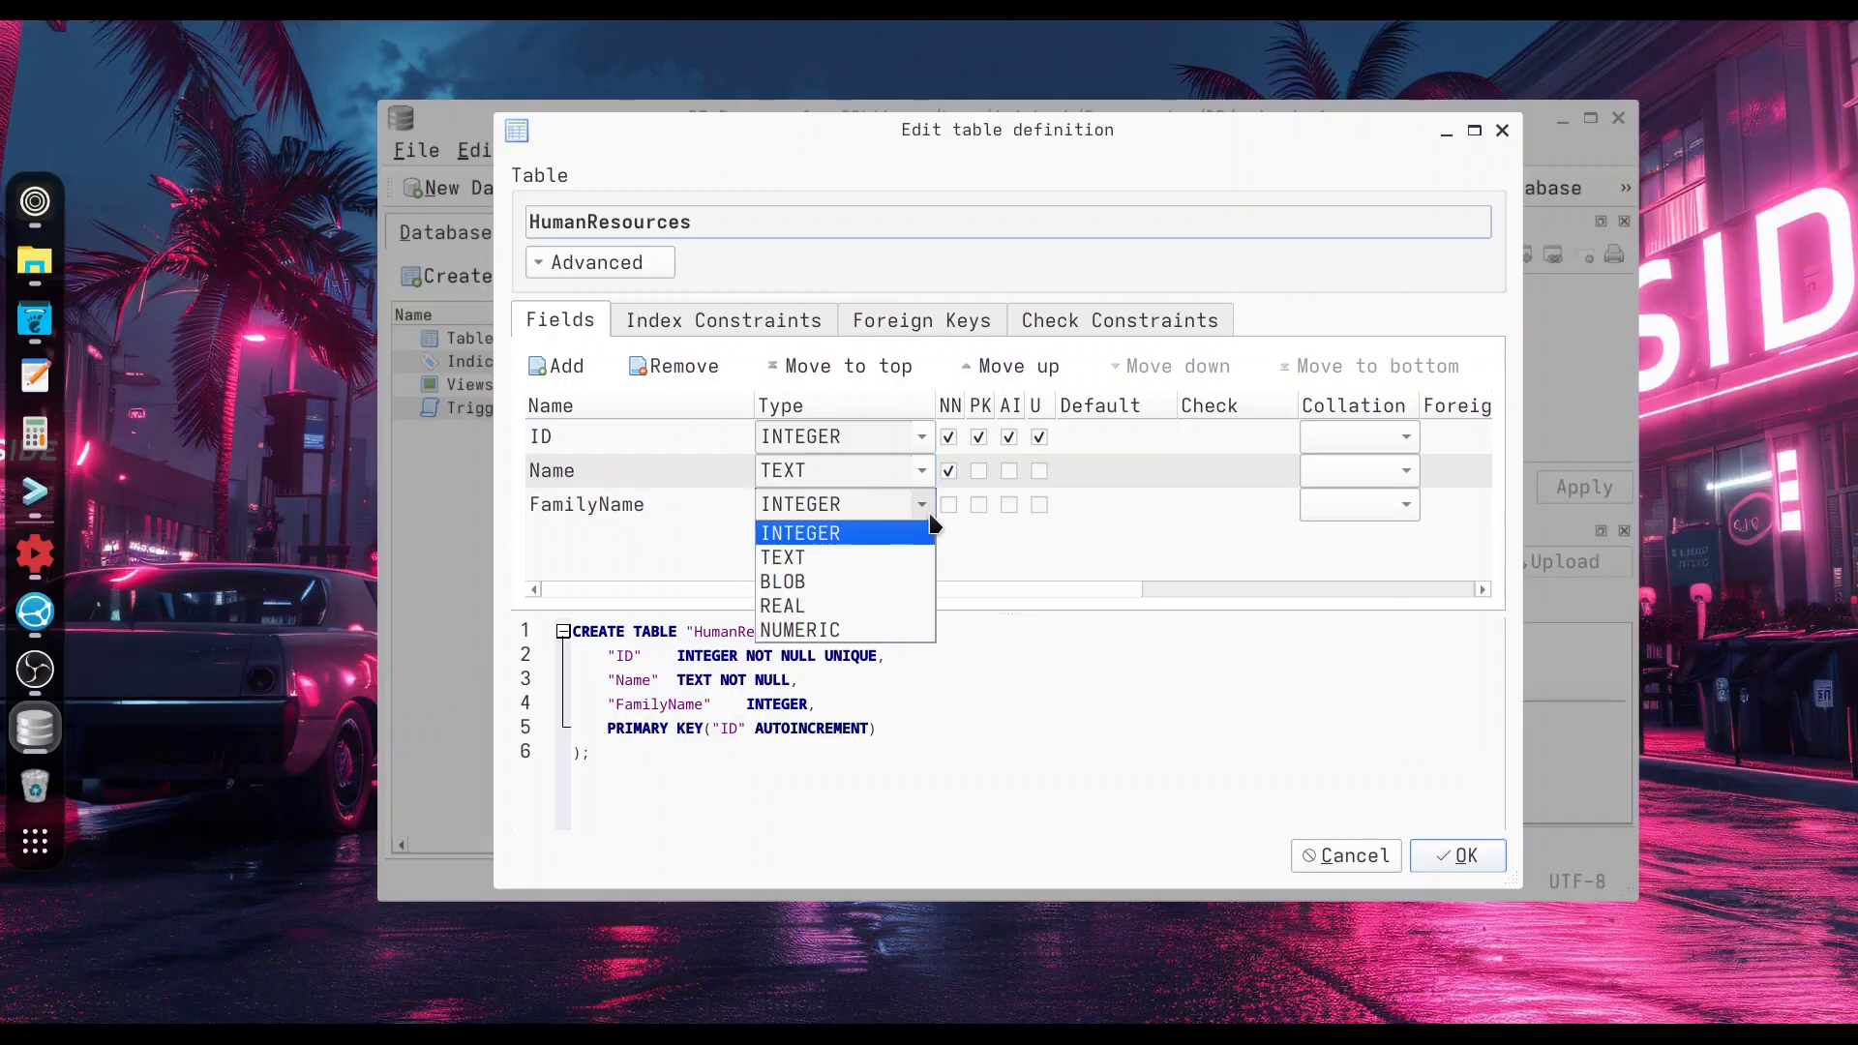
pyautogui.click(857, 556)
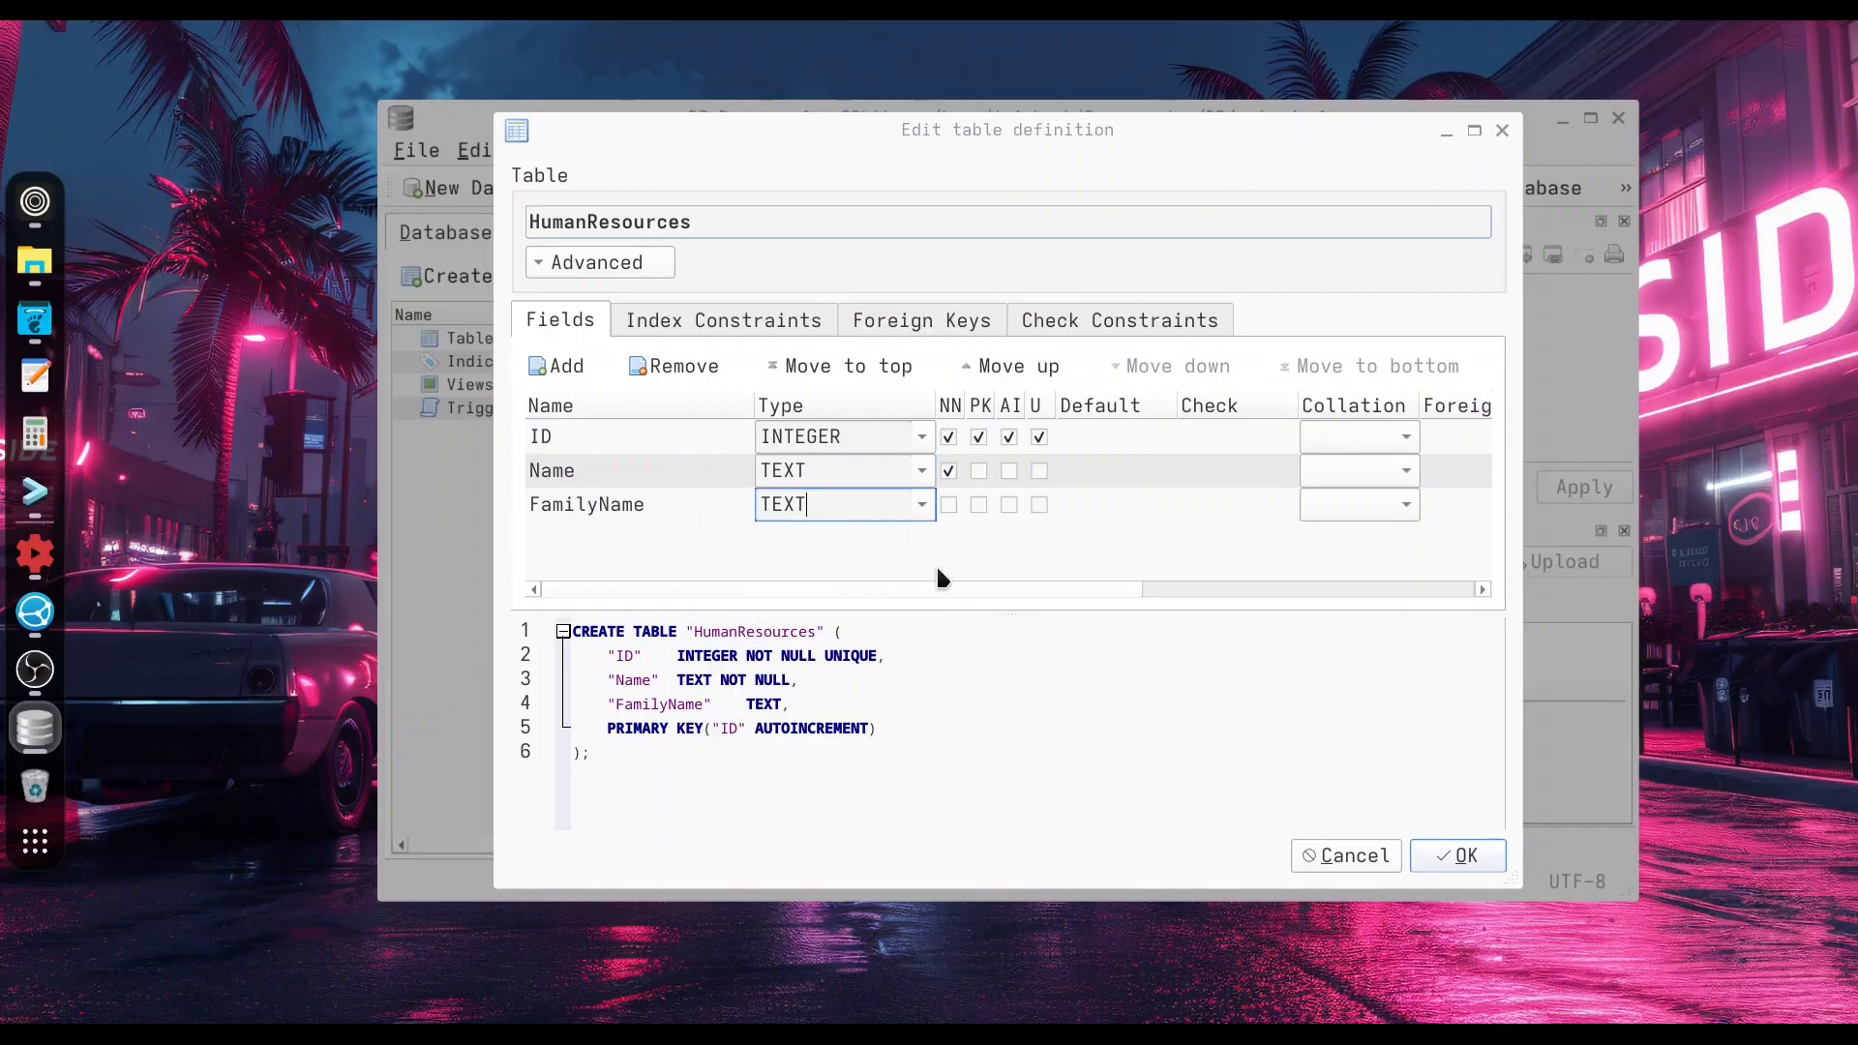
pyautogui.click(950, 504)
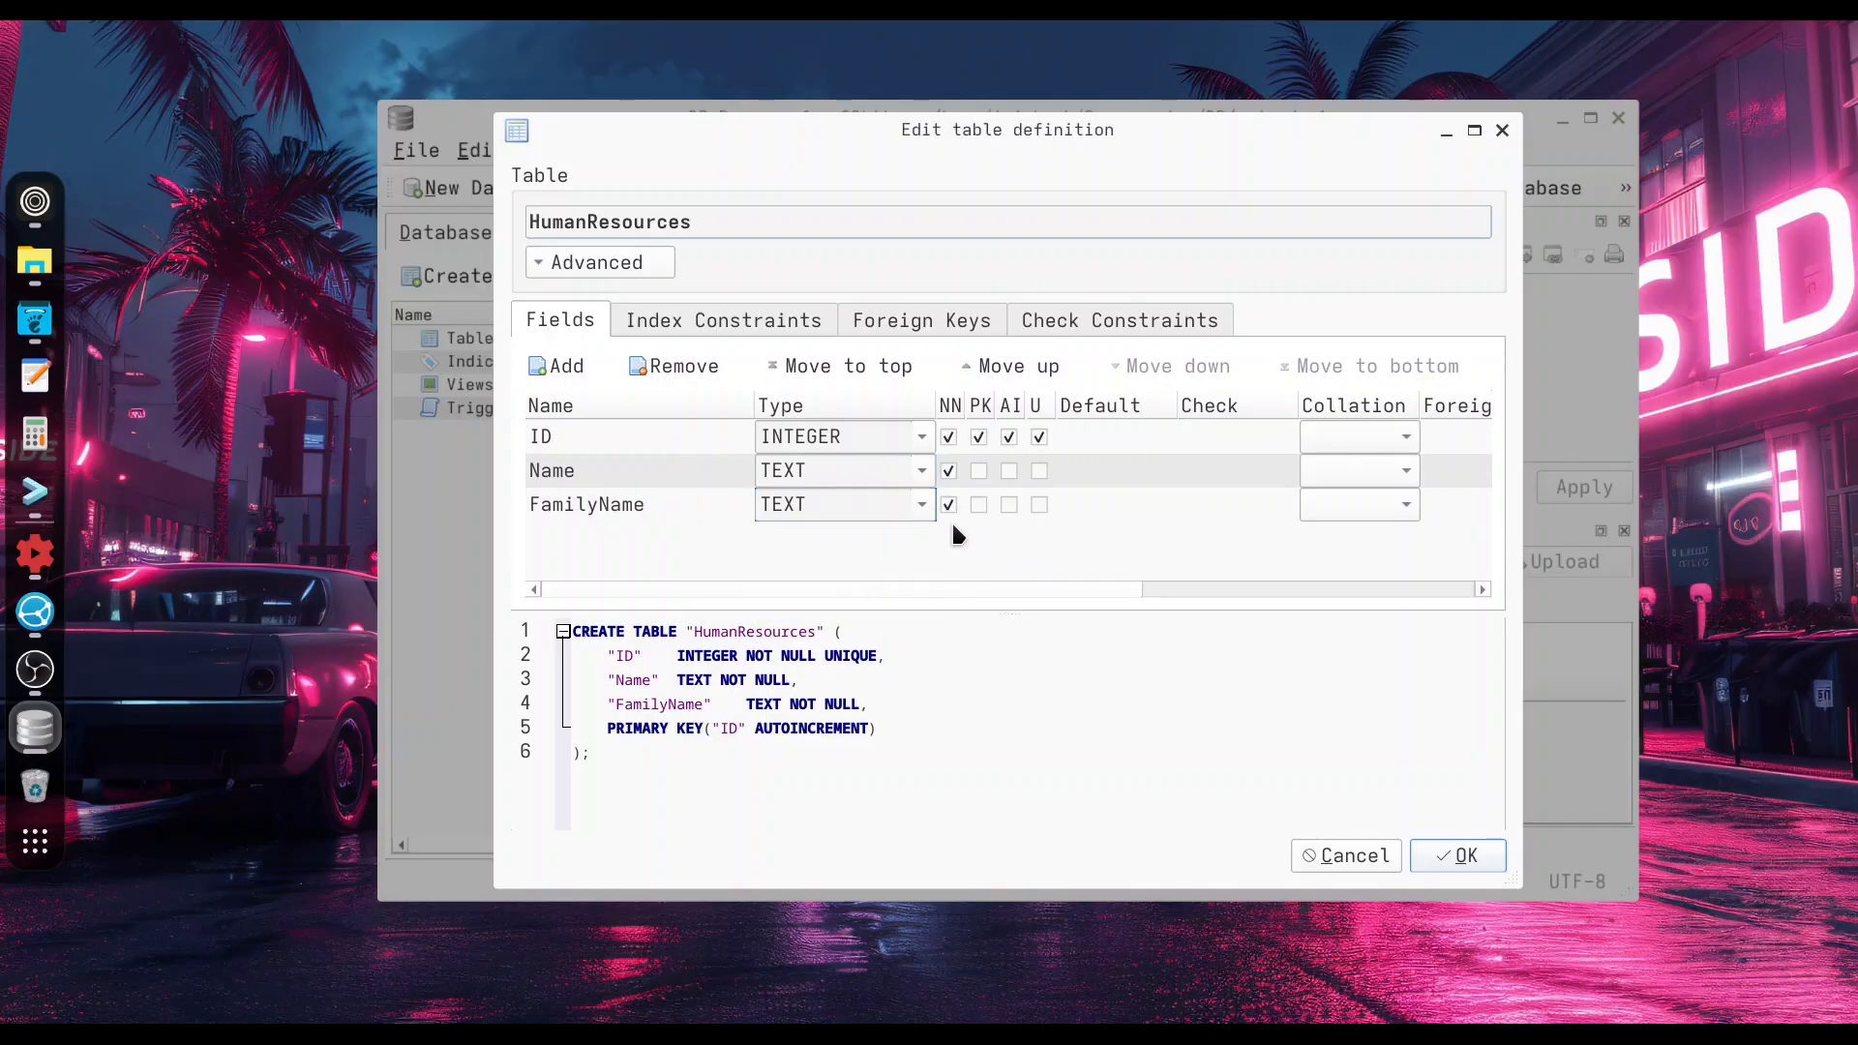
pyautogui.click(1452, 855)
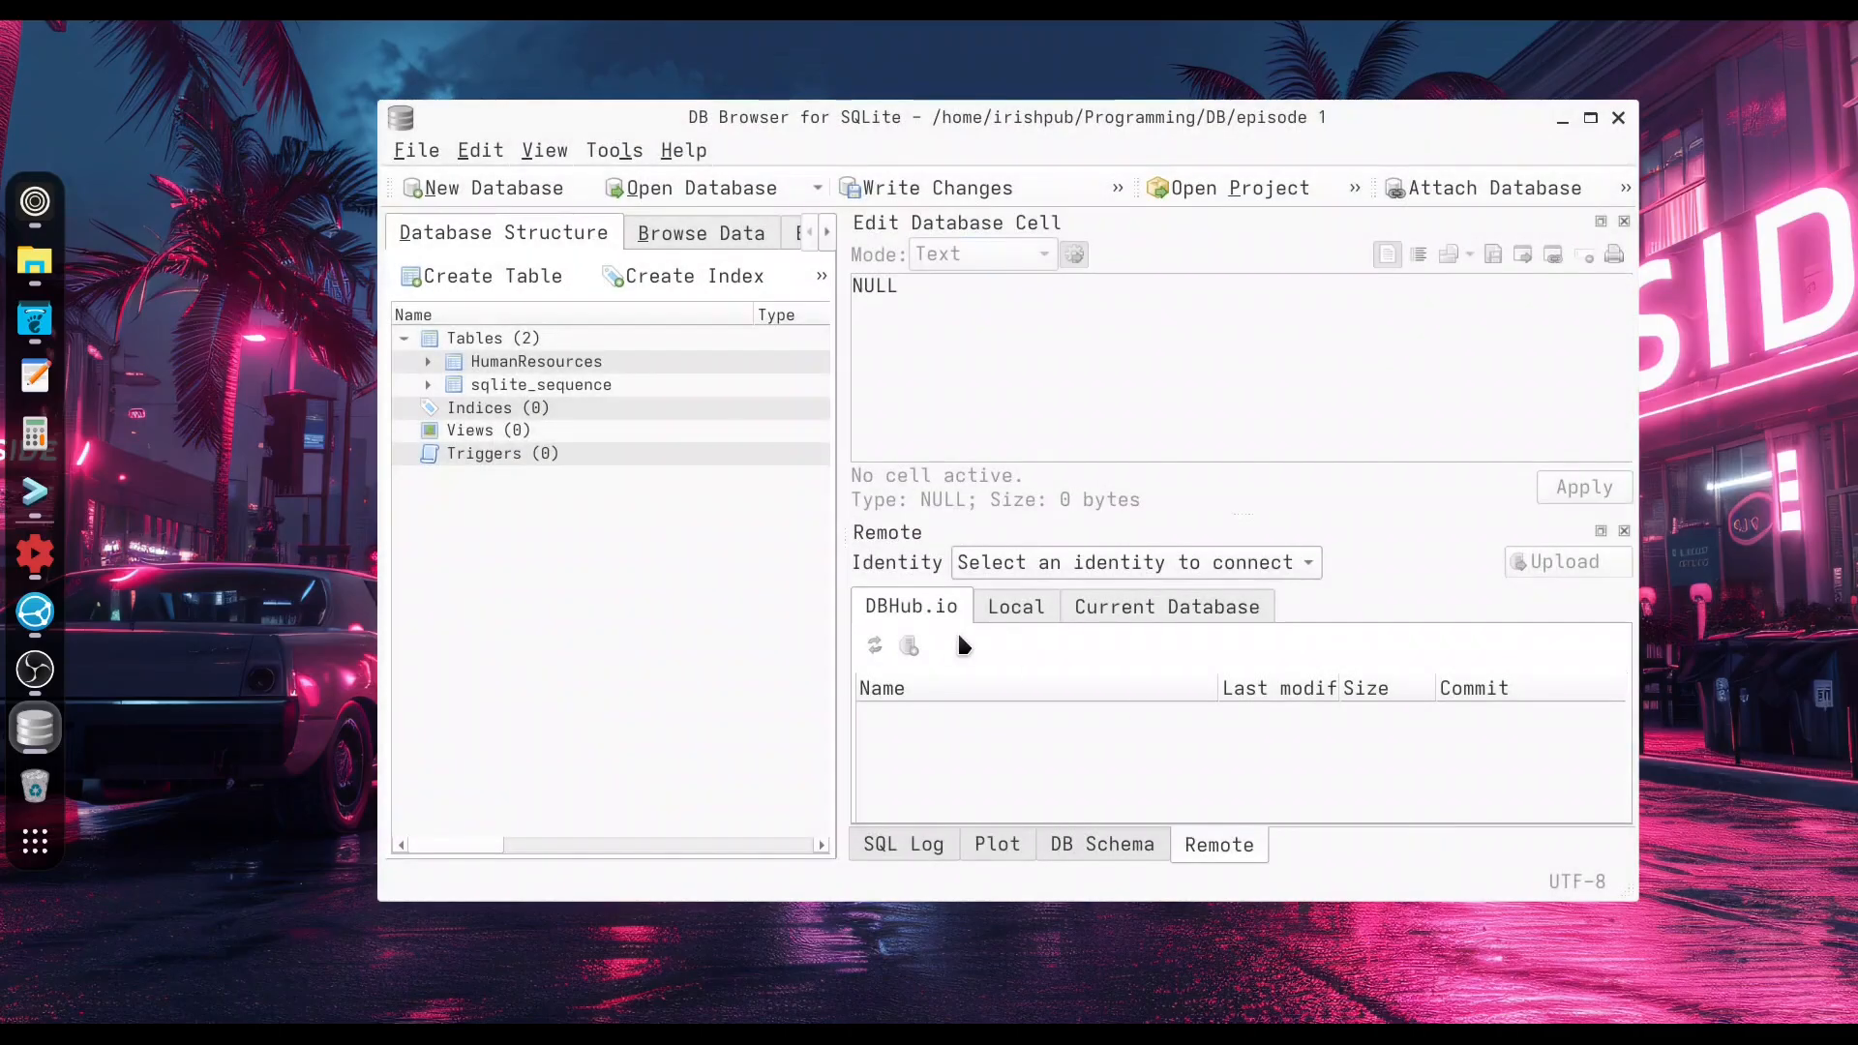
# Expand the HumanResources table's fields in the structure tree and write the changes to the database.
pyautogui.click(508, 370)
pyautogui.click(428, 363)
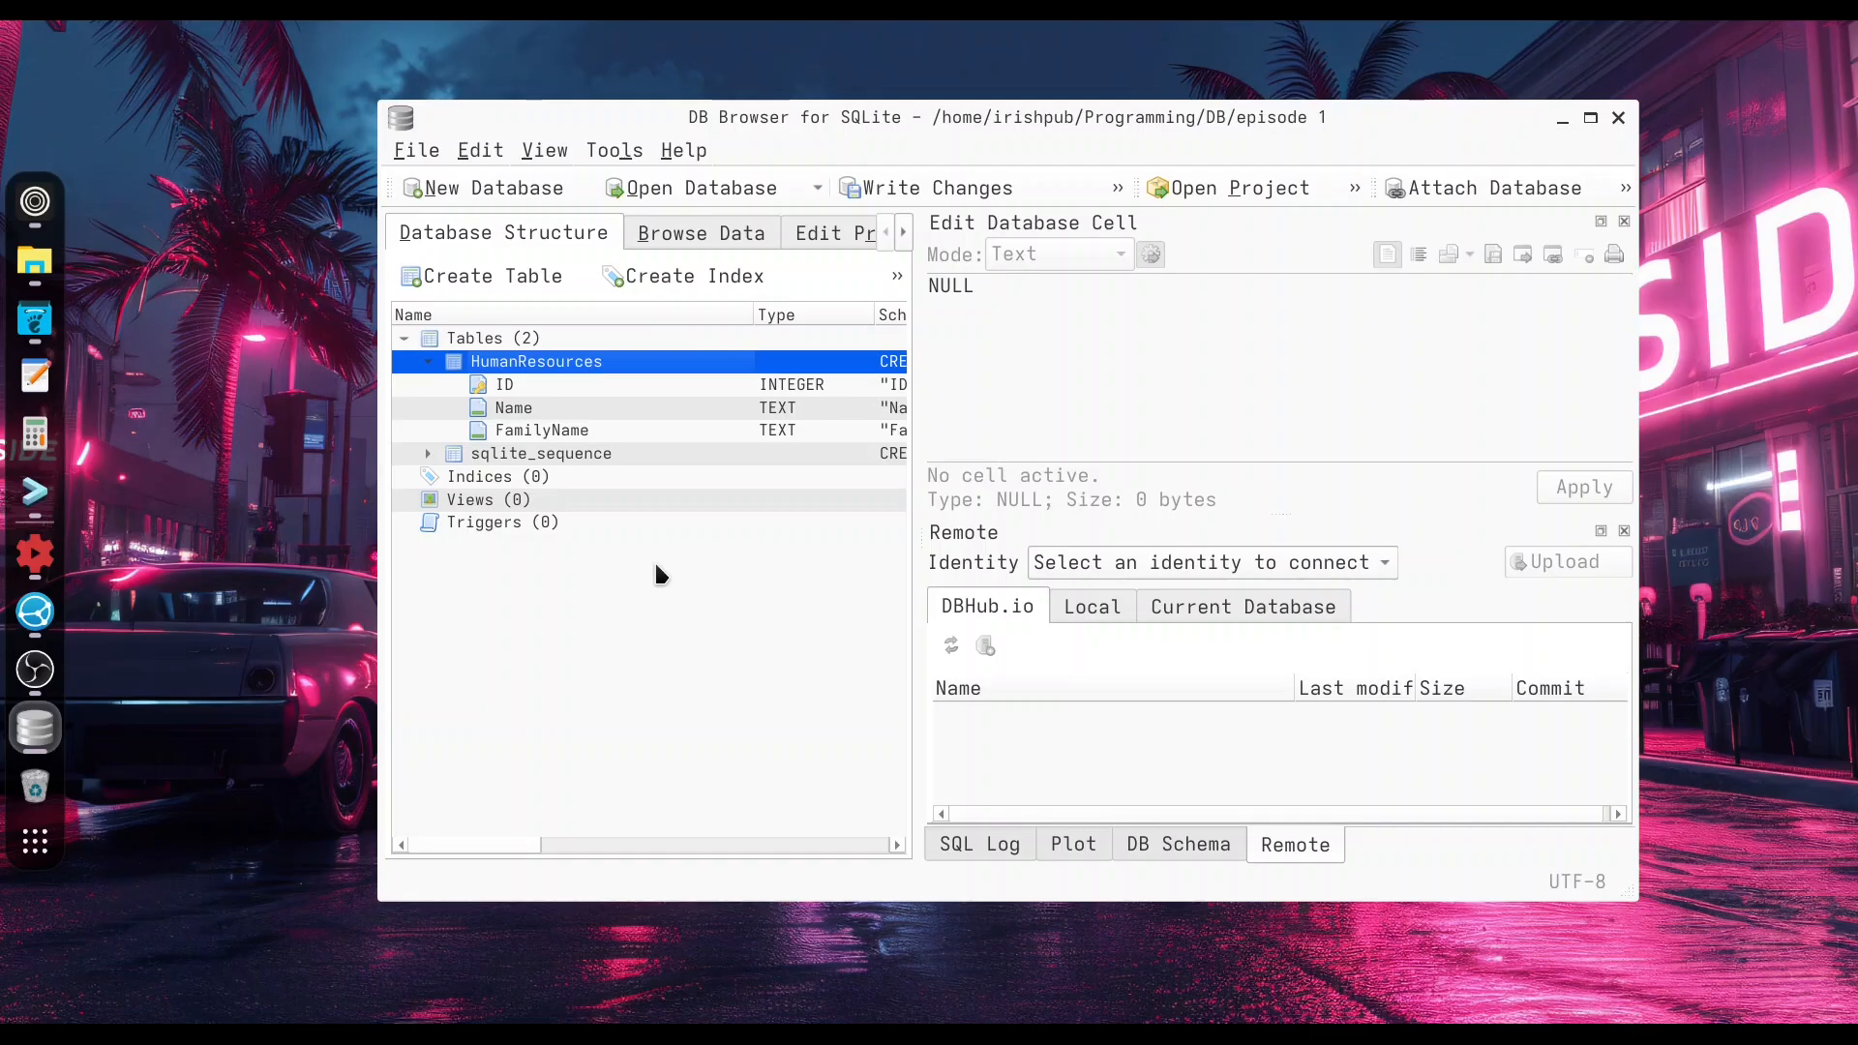
pyautogui.click(946, 190)
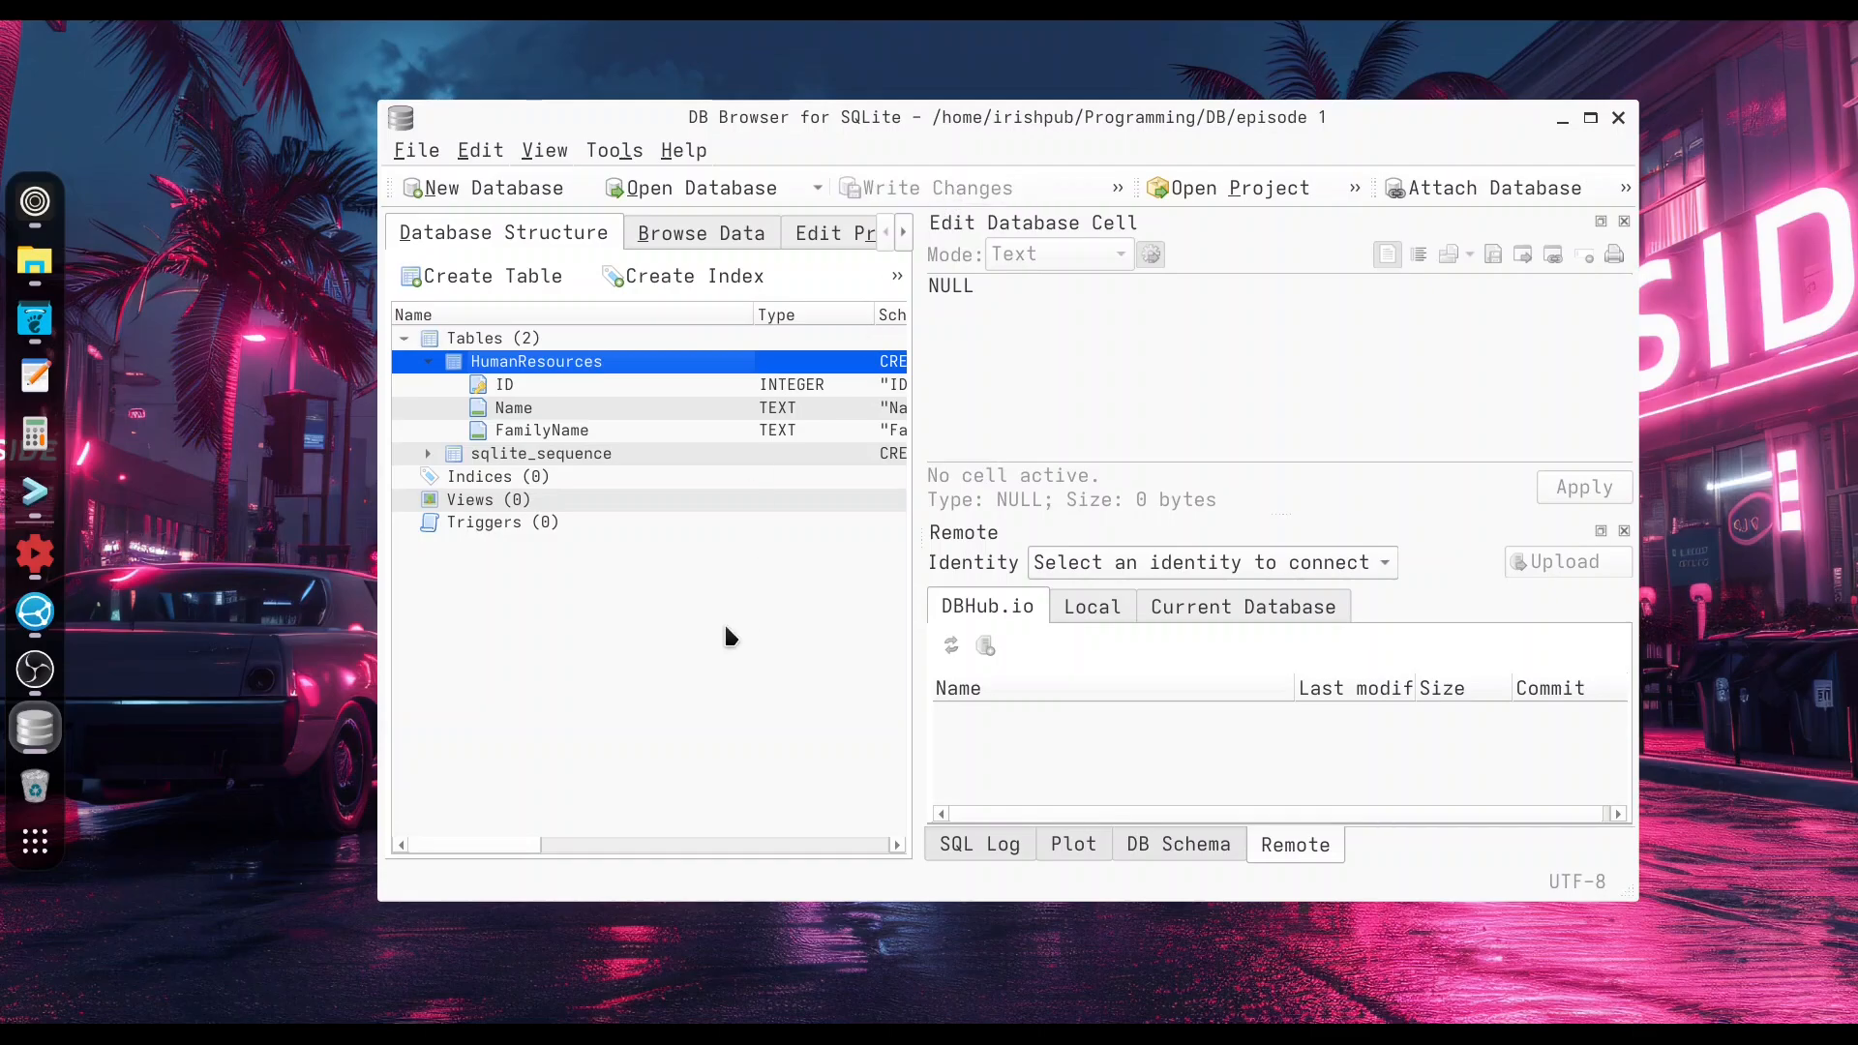
# Open the SQL editor and begin an insert statement into the HumanResources table.
pyautogui.click(903, 239)
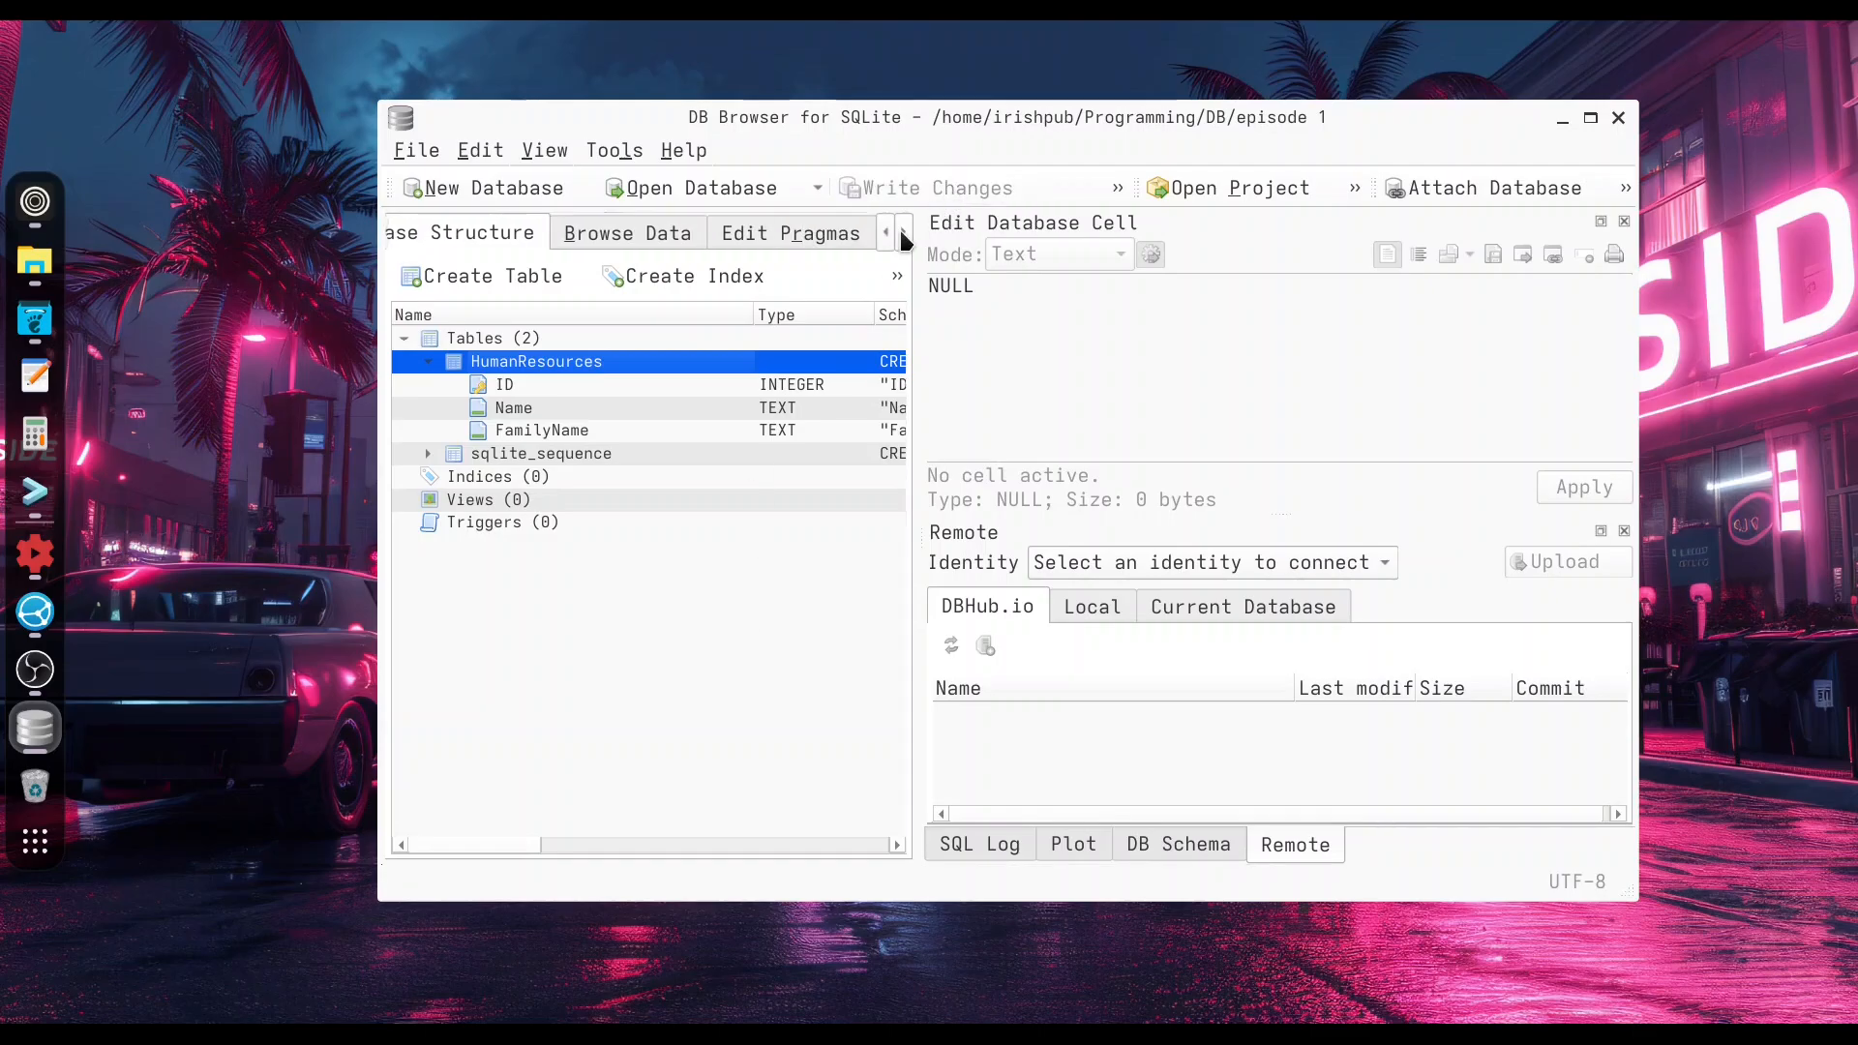
pyautogui.click(903, 239)
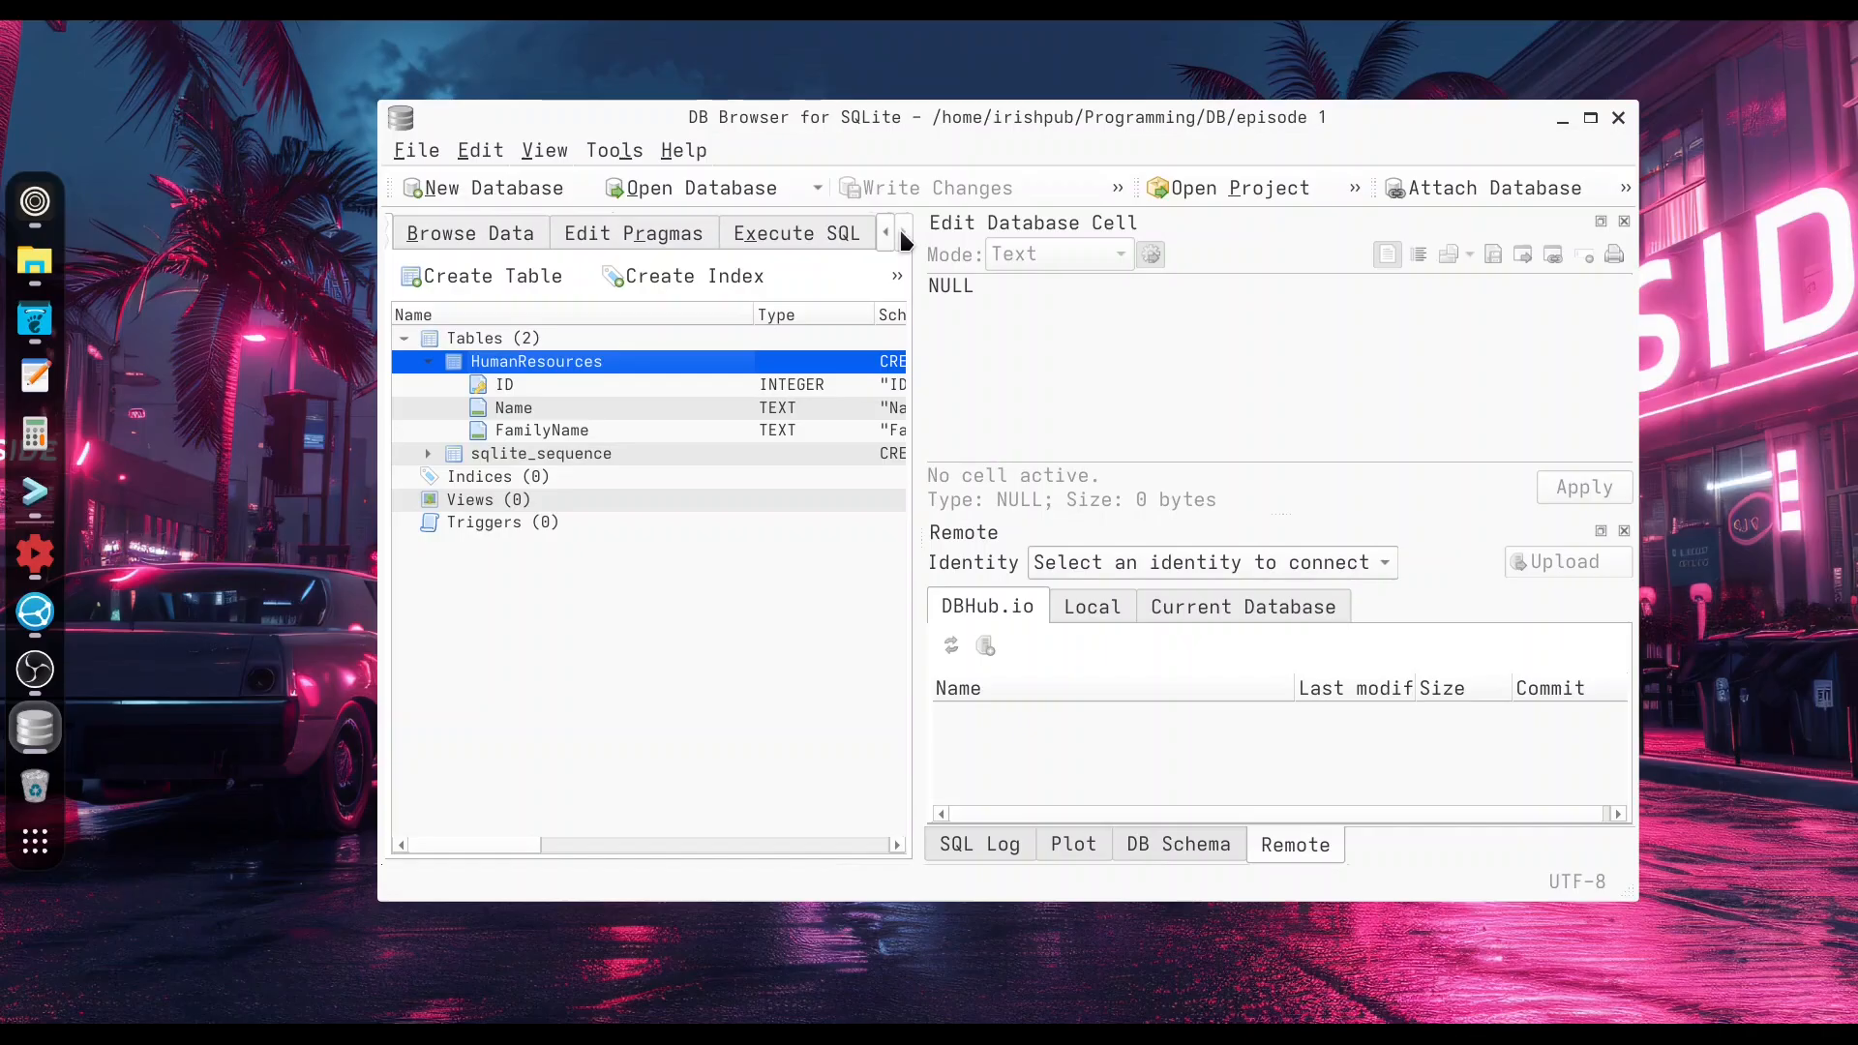
pyautogui.click(803, 232)
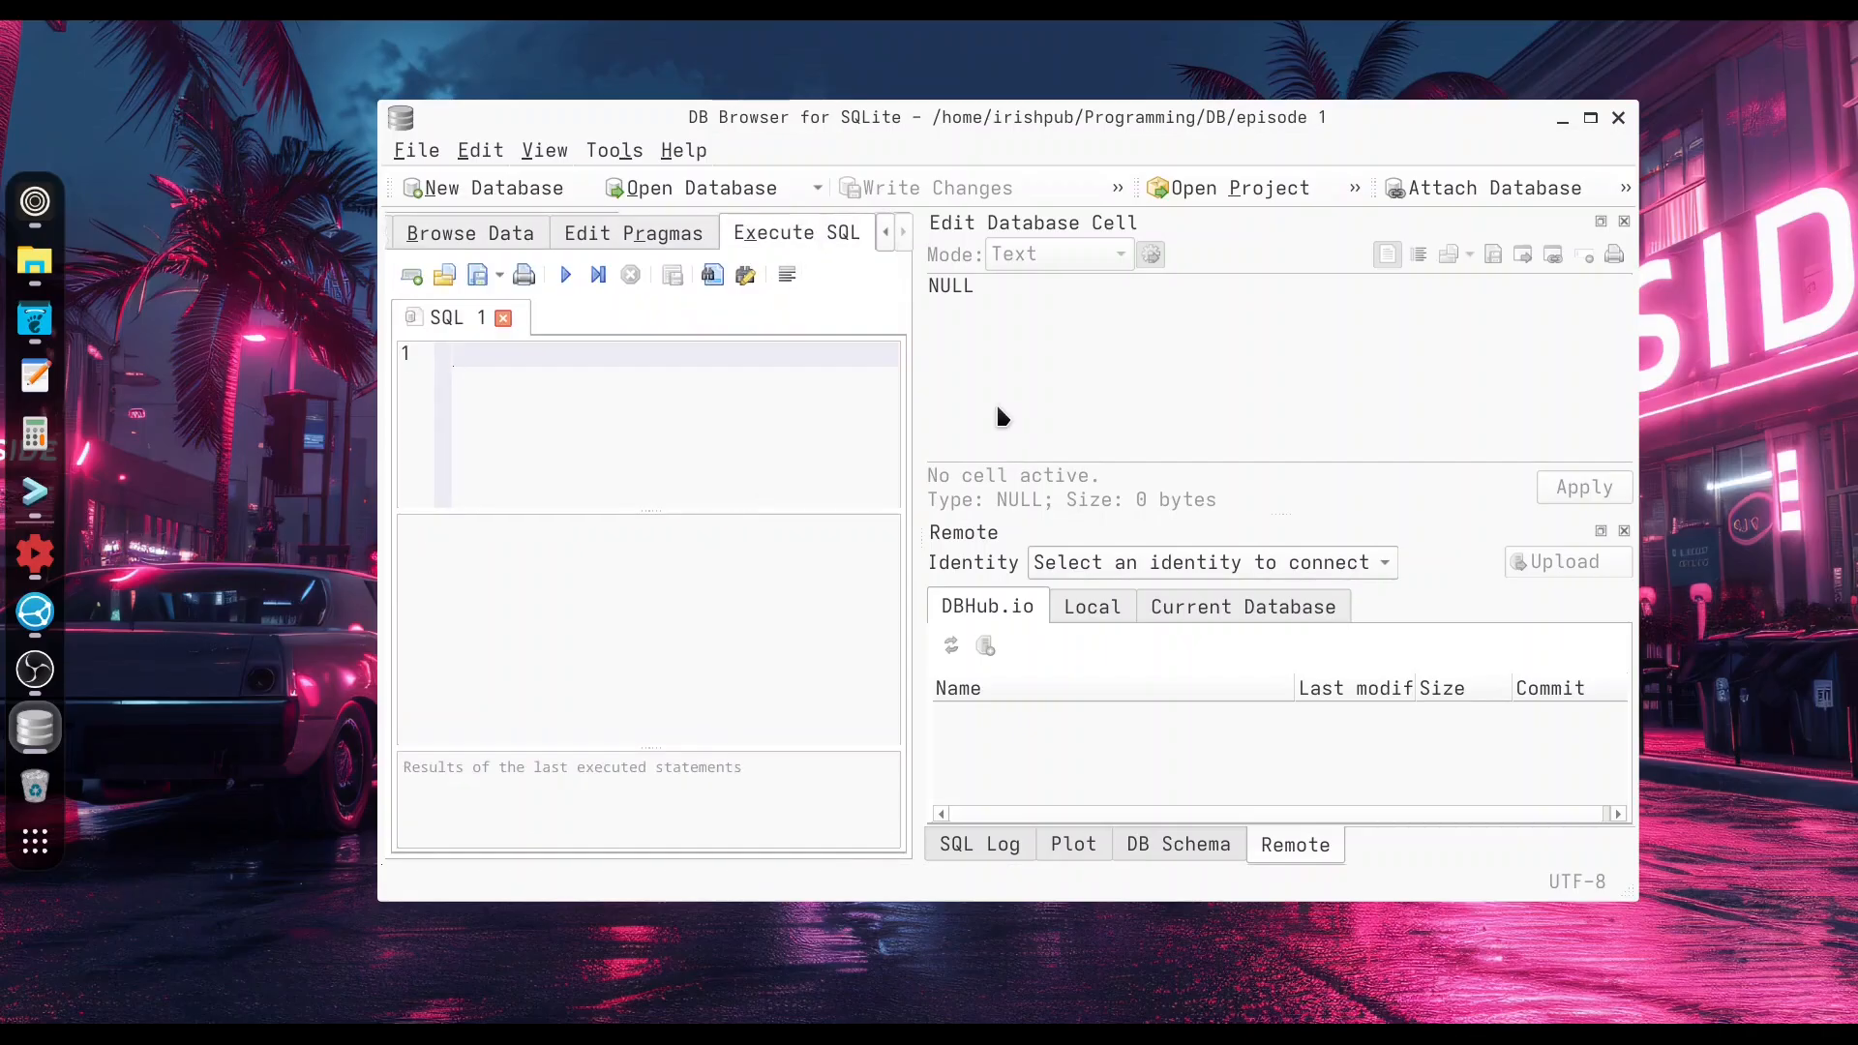
pyautogui.write('insert ')
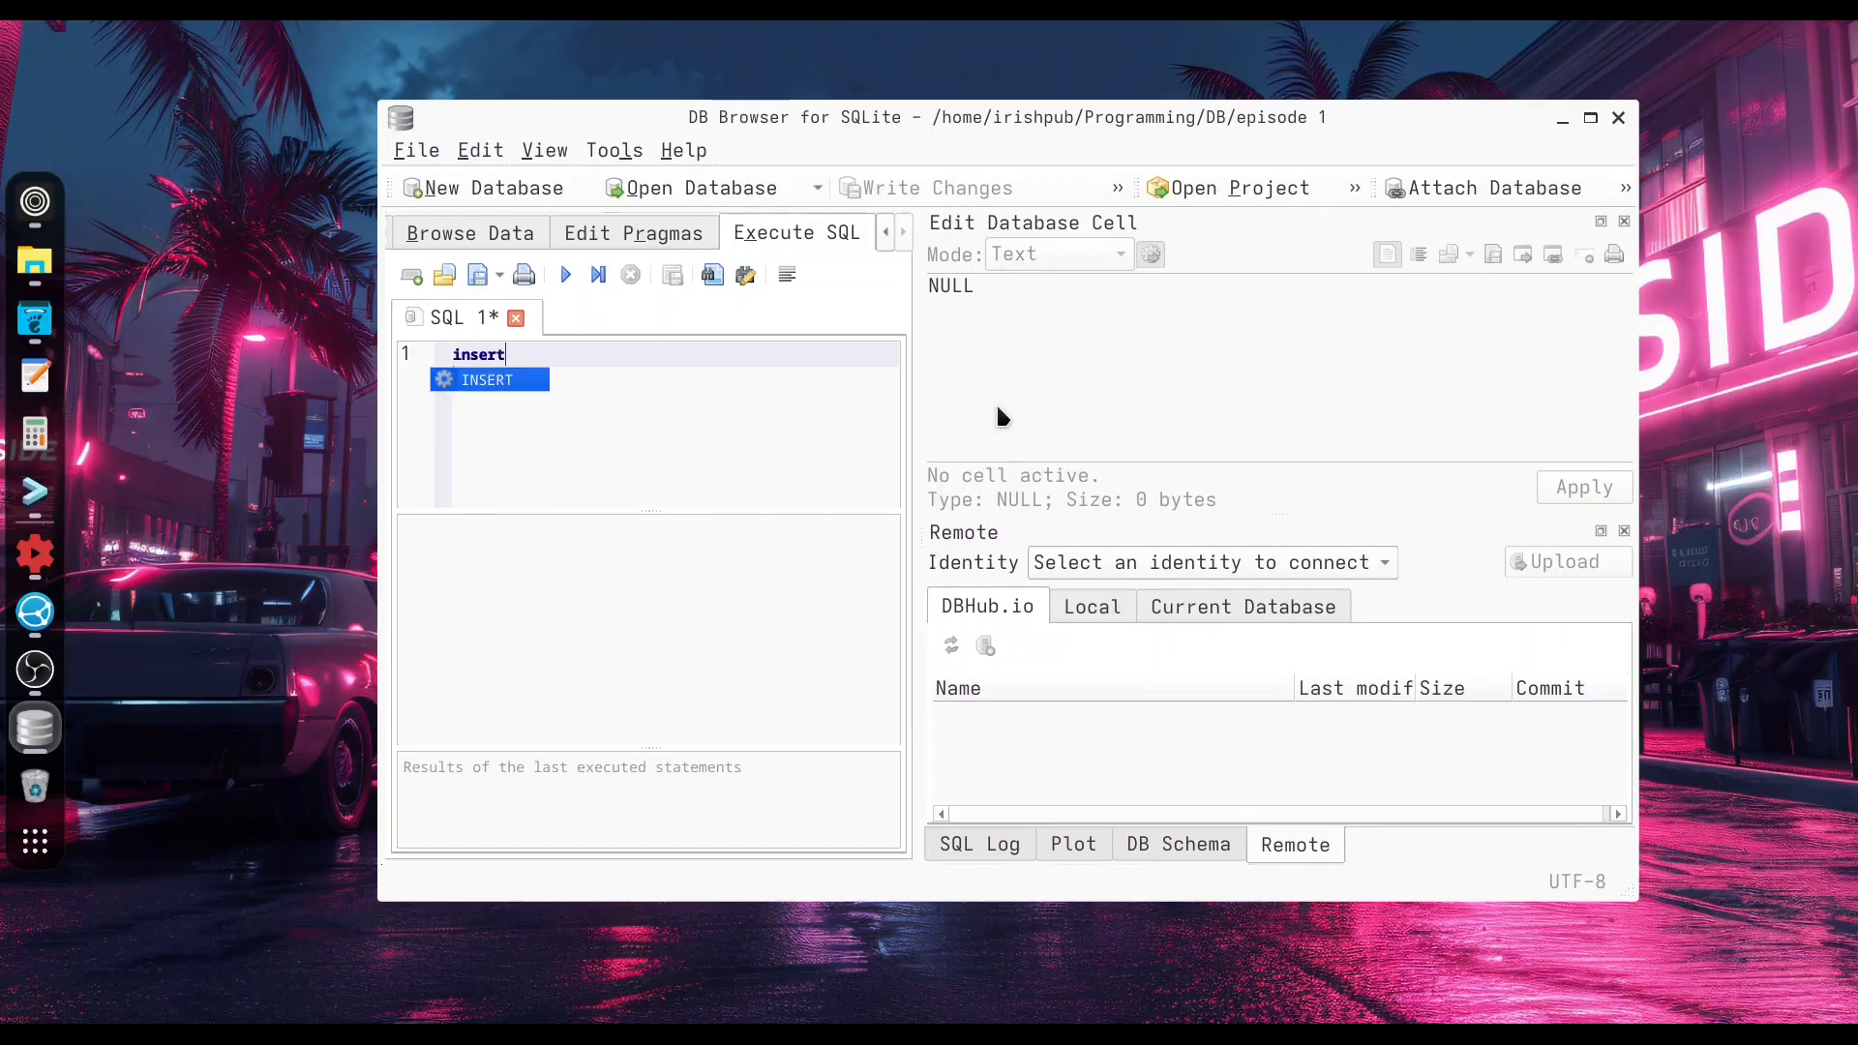
pyautogui.write('into ')
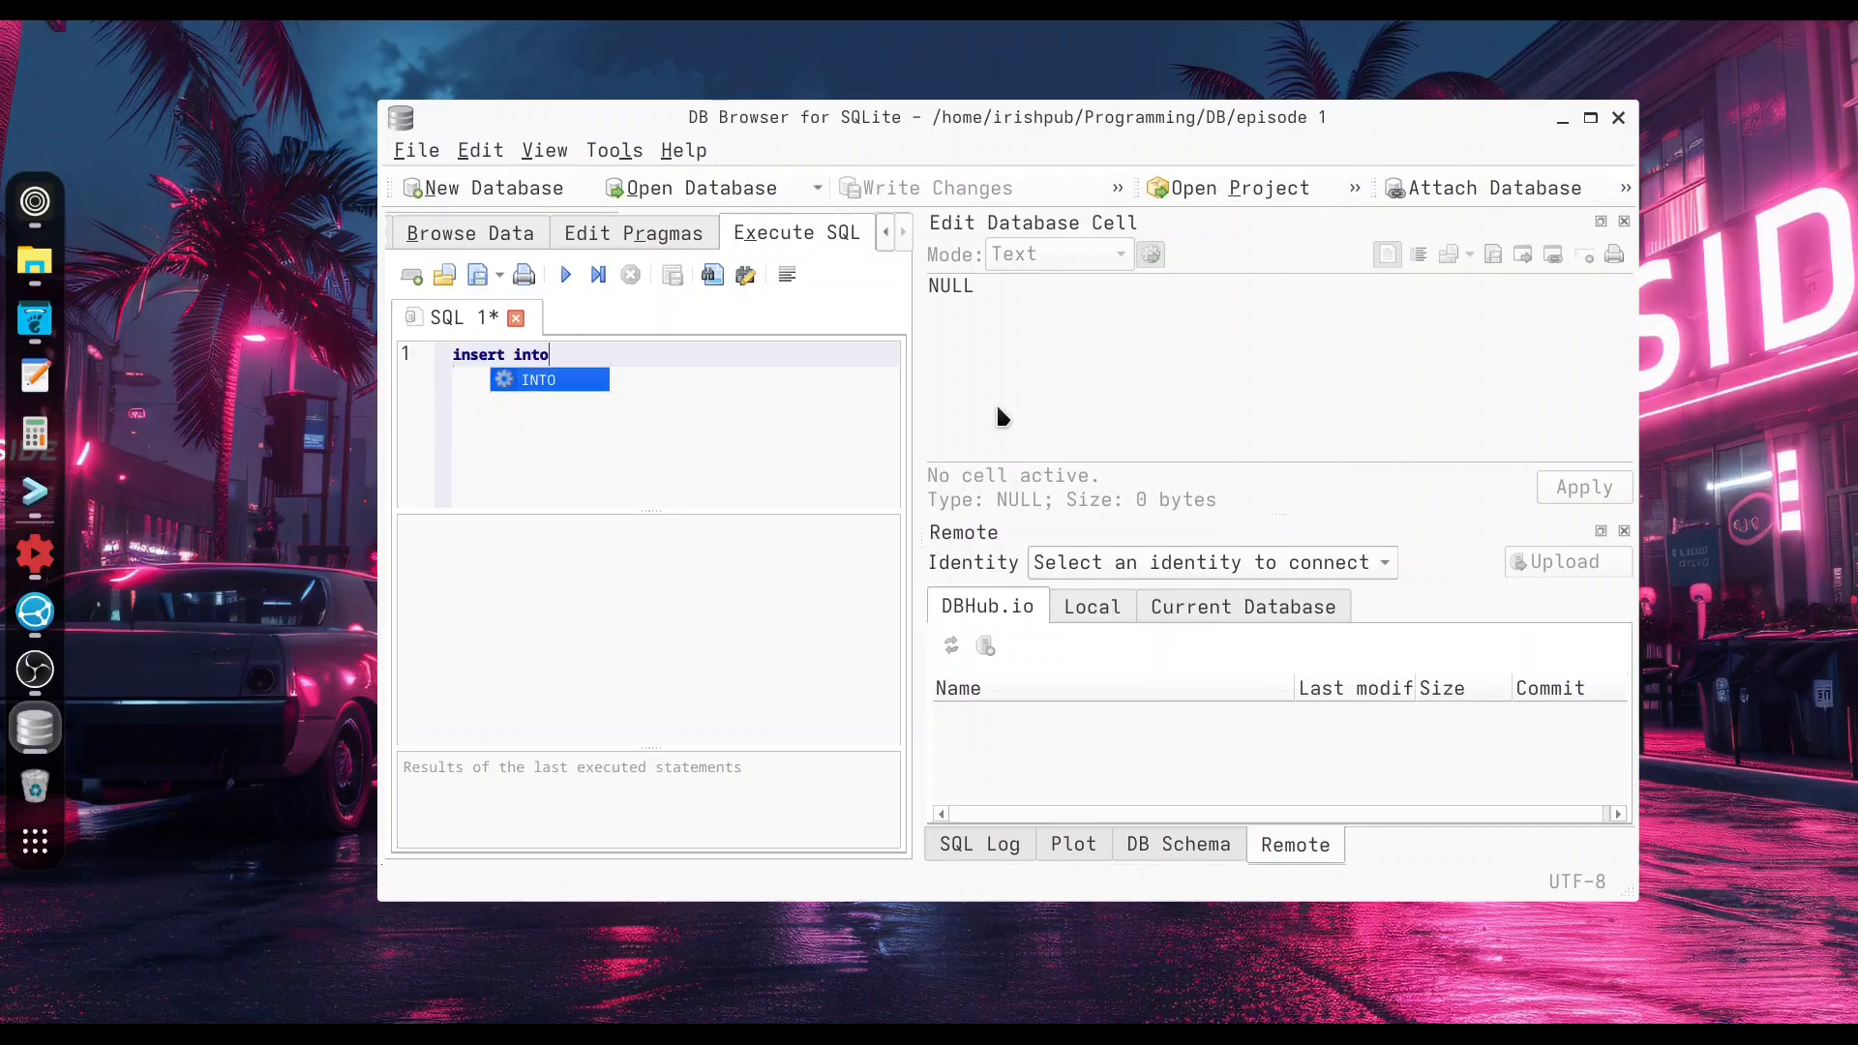
pyautogui.write('HumanResources')
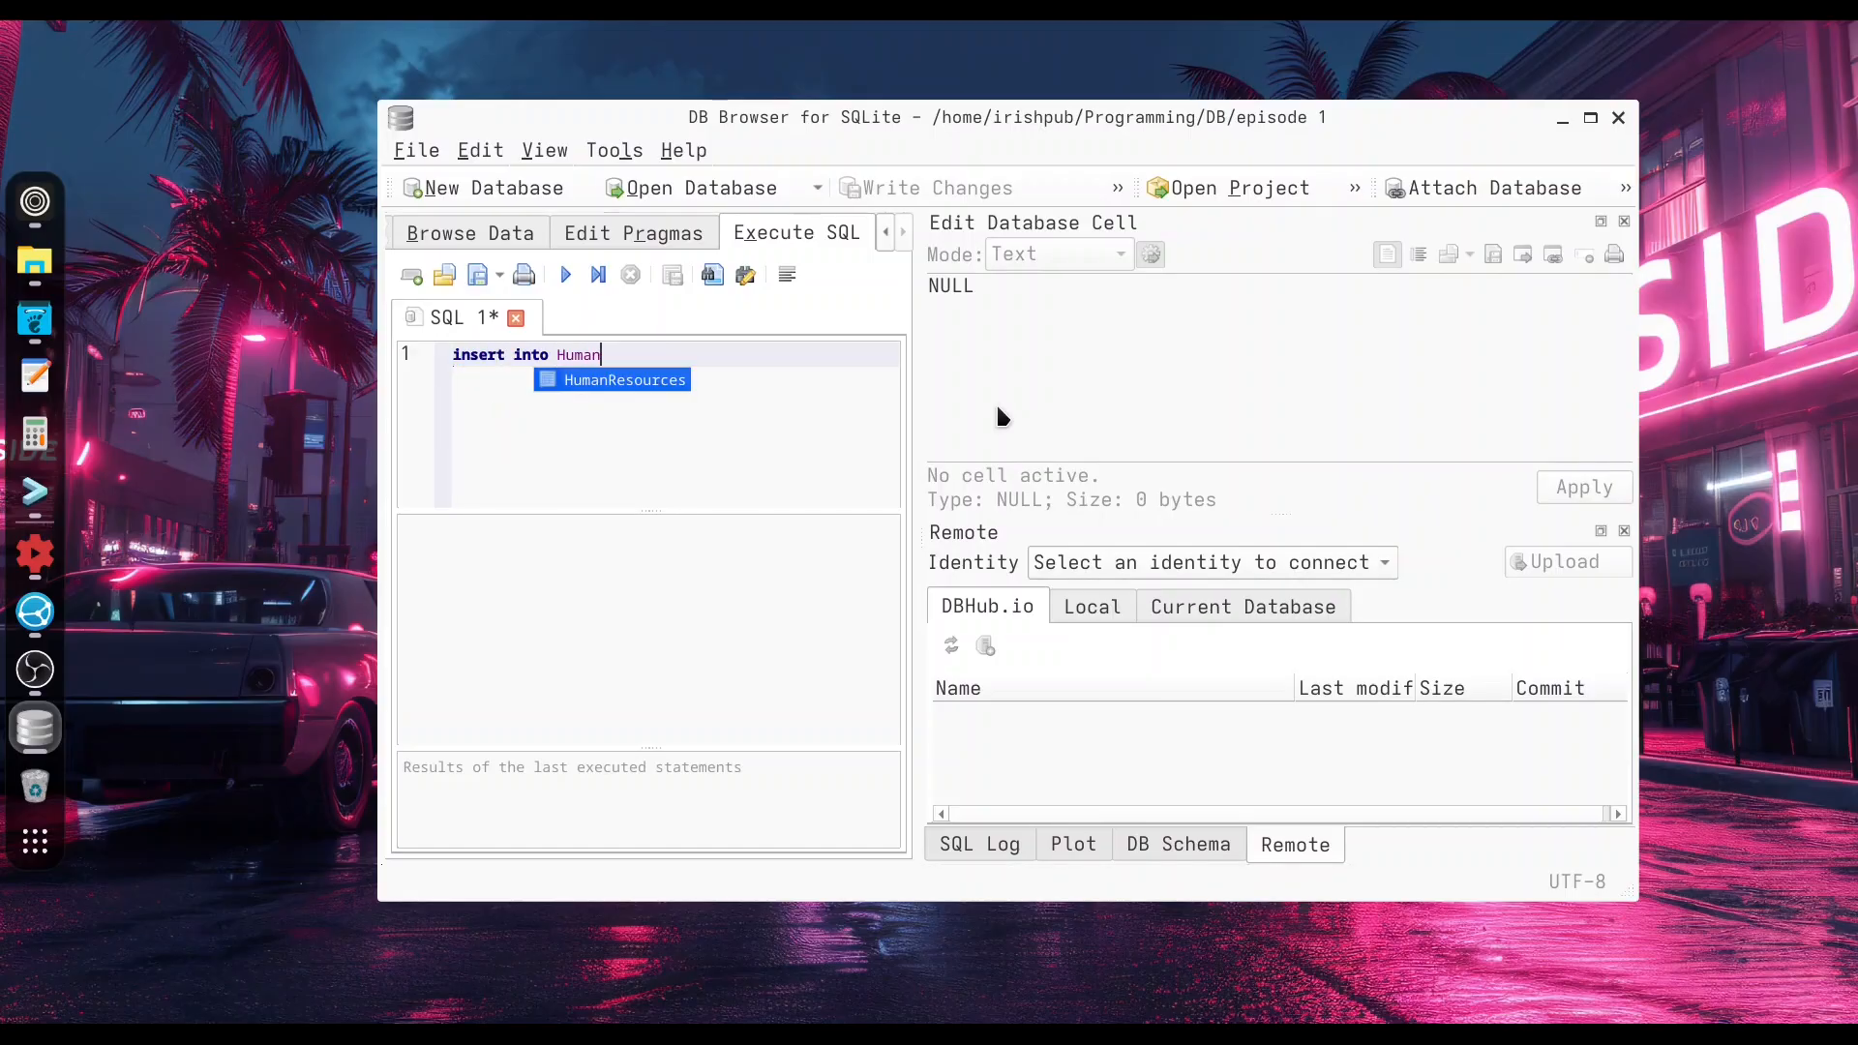
pyautogui.press('Return')
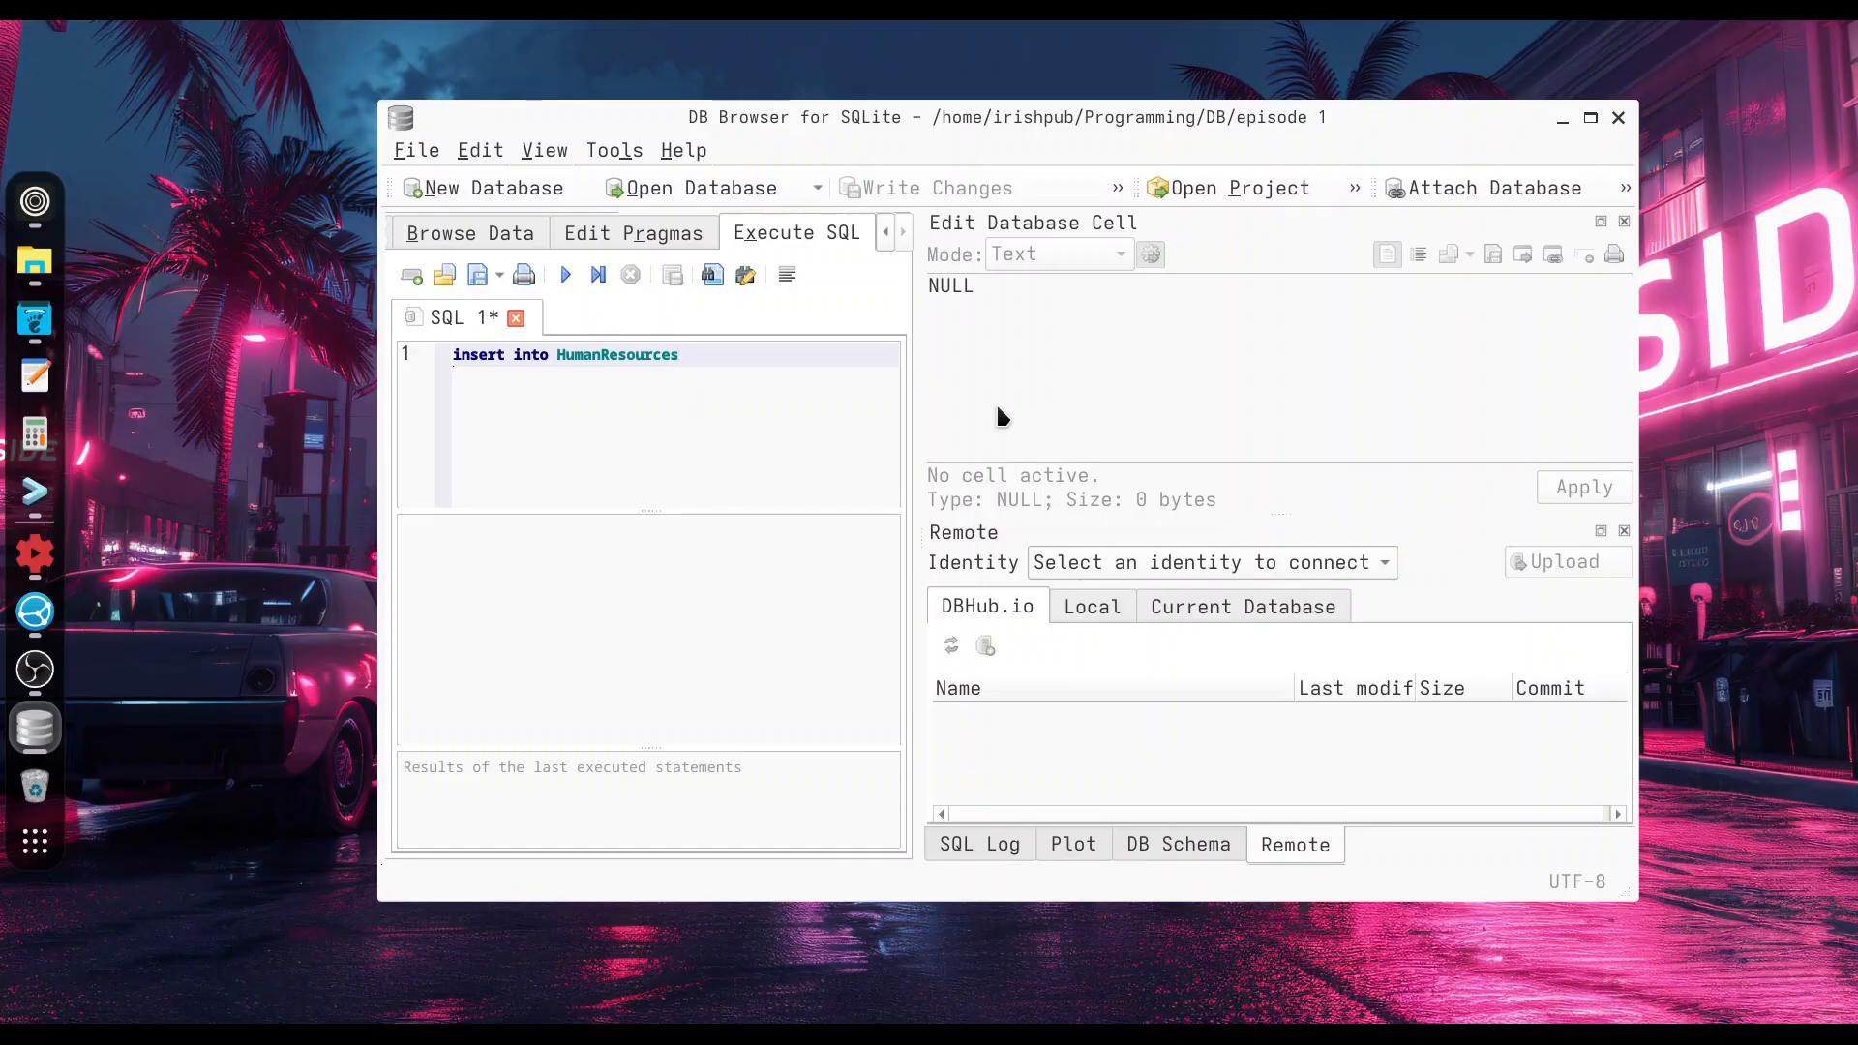
# Complete the insert with columns Name and FamilyName and values "Billy" and "The Kid", then execute it.
pyautogui.write('(')
pyautogui.write('Name,')
pyautogui.write('FamilyName')
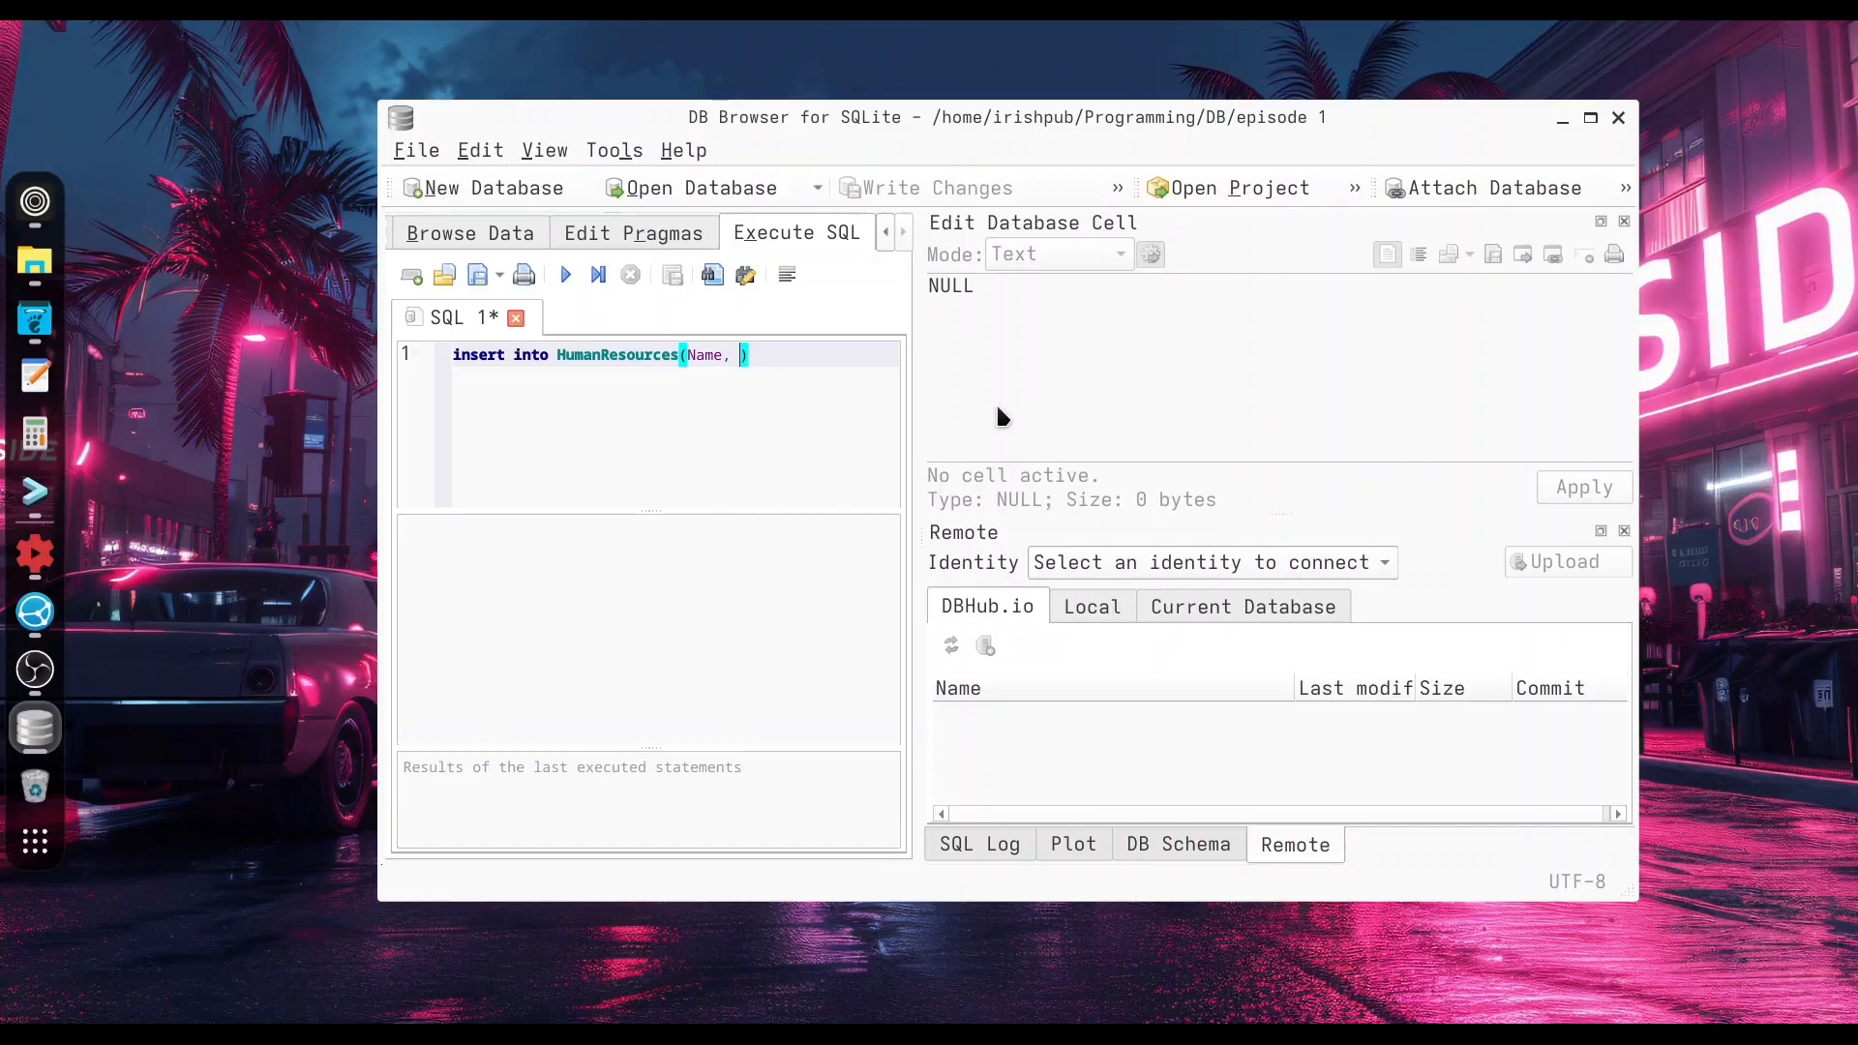
pyautogui.press('Return')
pyautogui.write('VALUES')
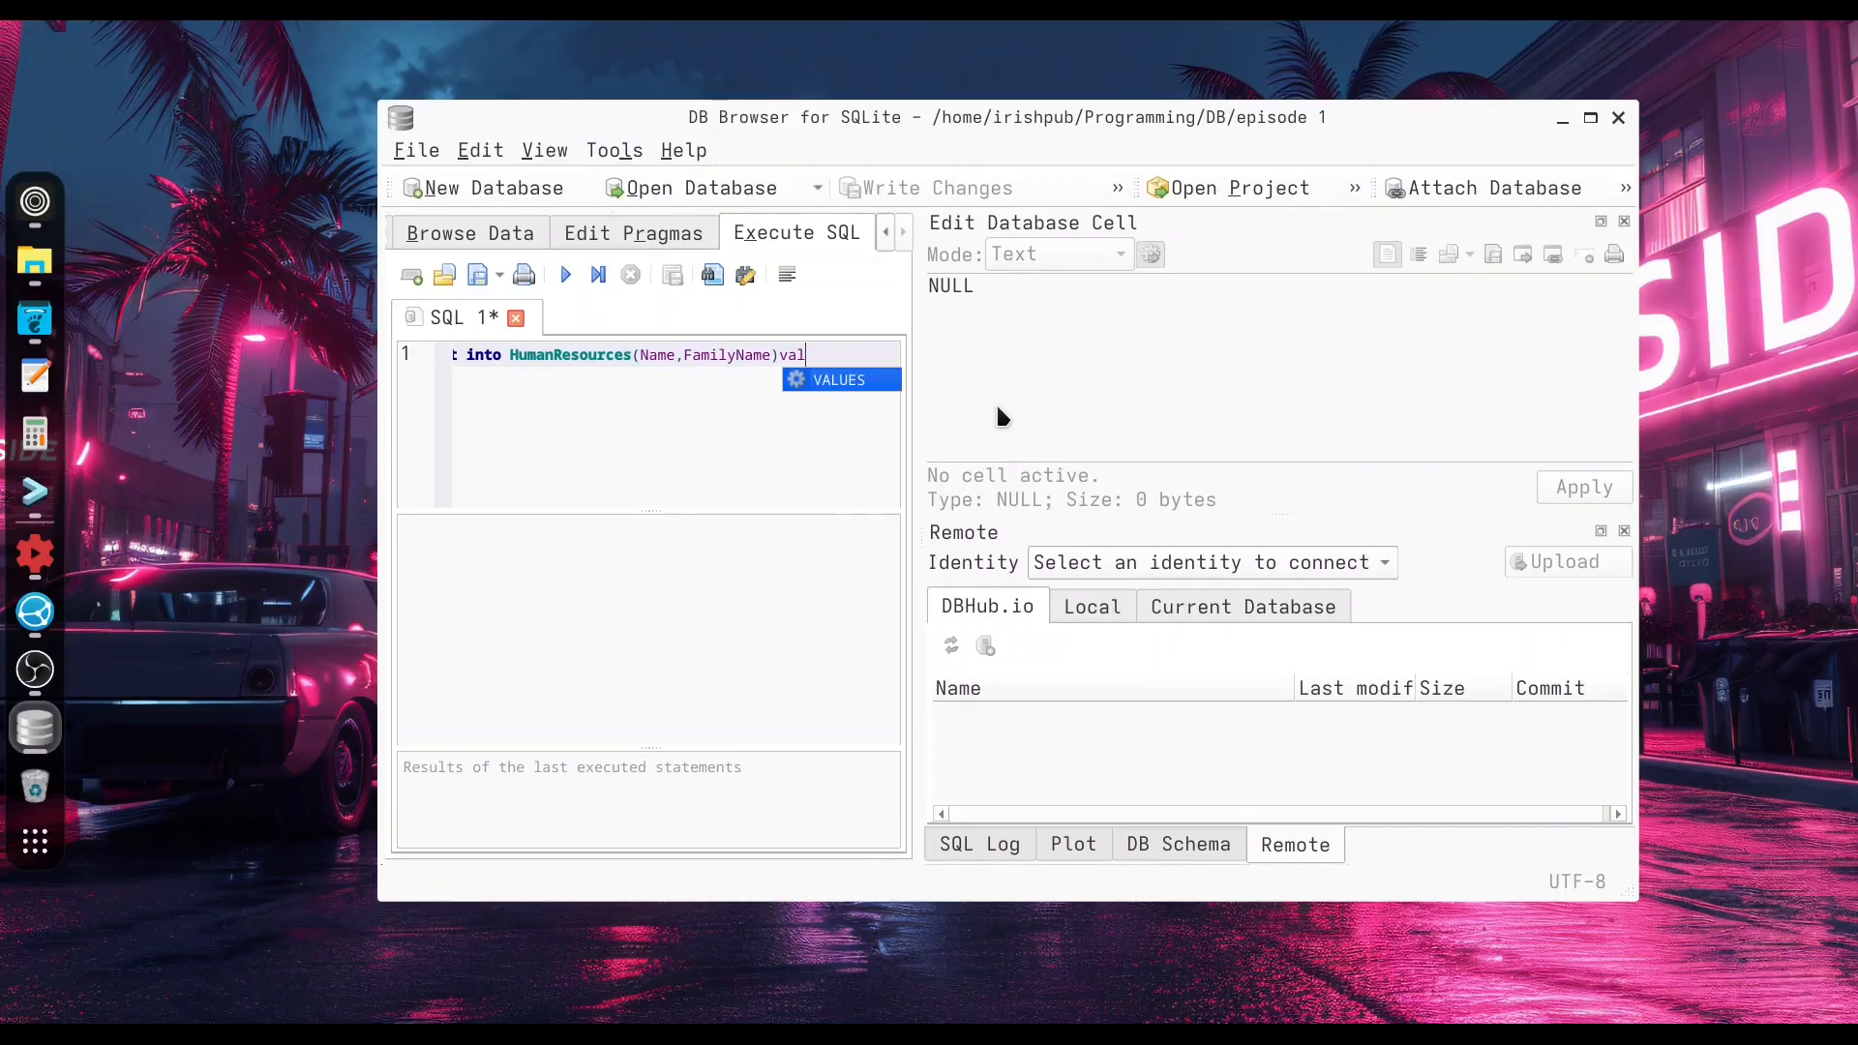
pyautogui.press('Return')
pyautogui.write('("Bill')
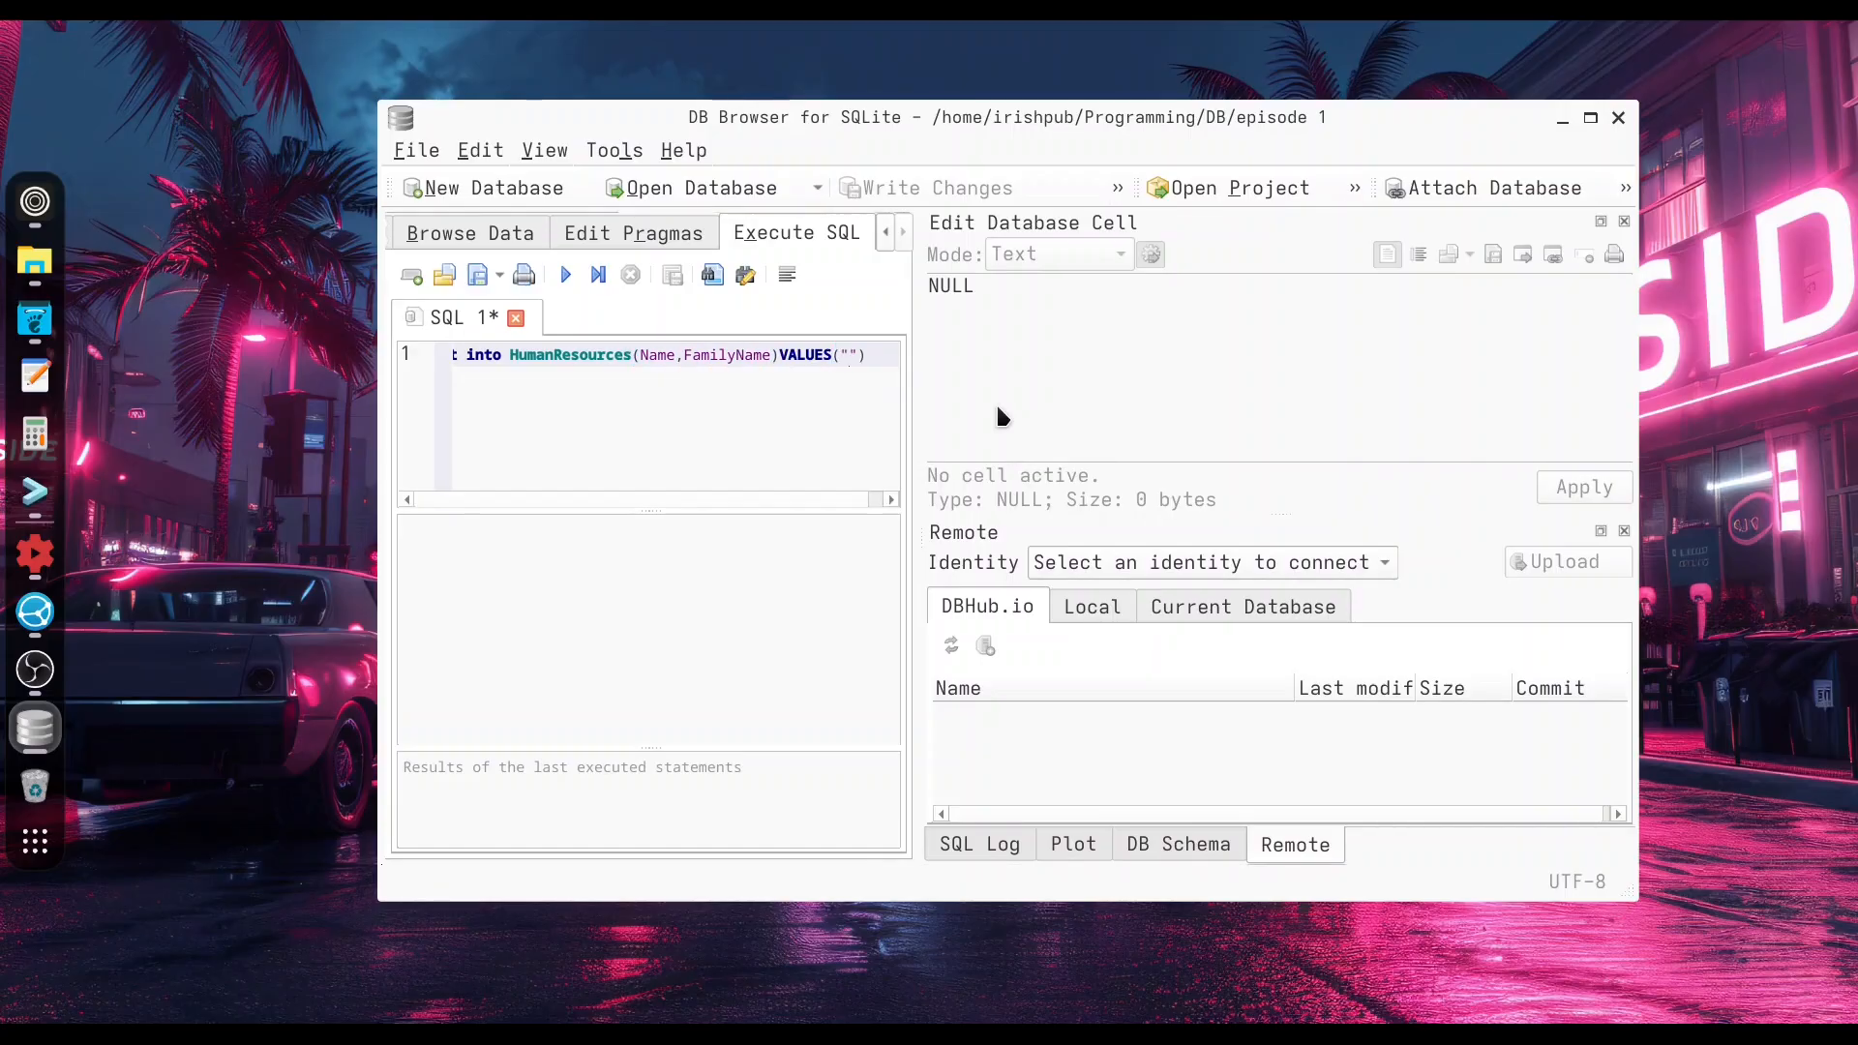
pyautogui.write('y", "')
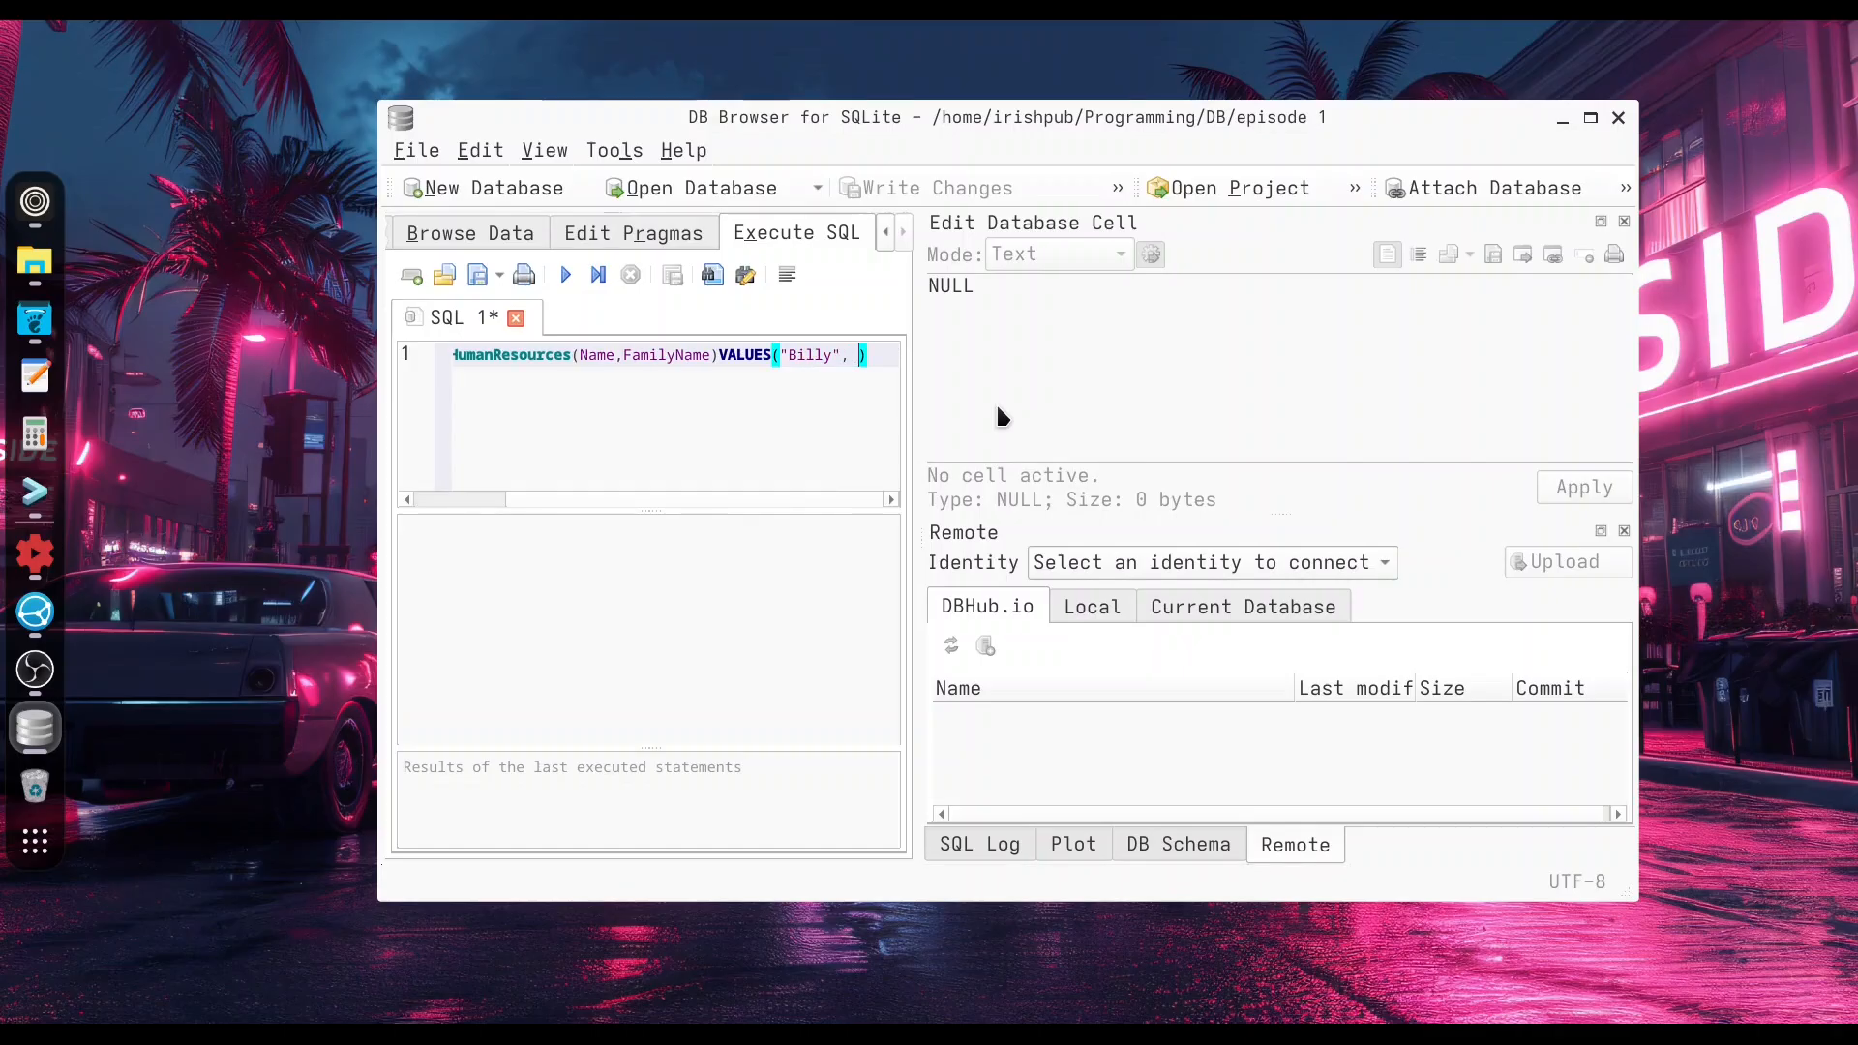
pyautogui.write('TheK')
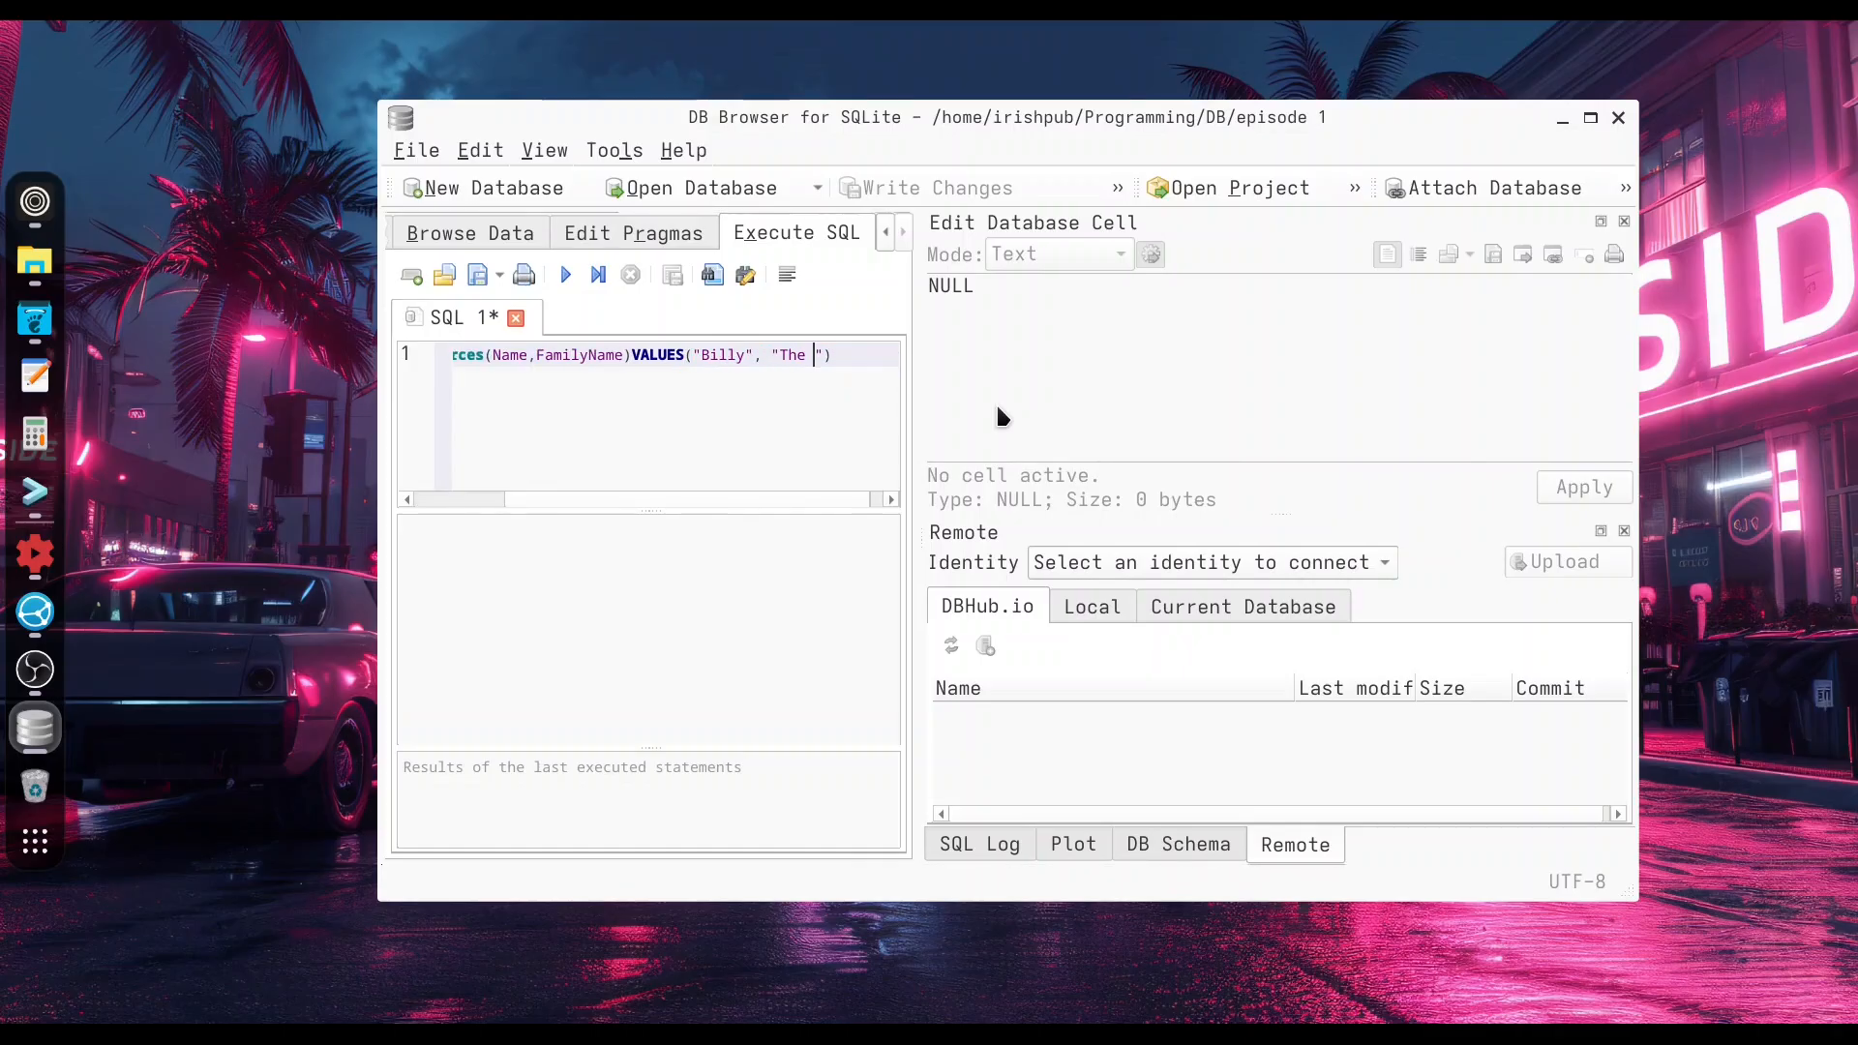
pyautogui.write('Kid')
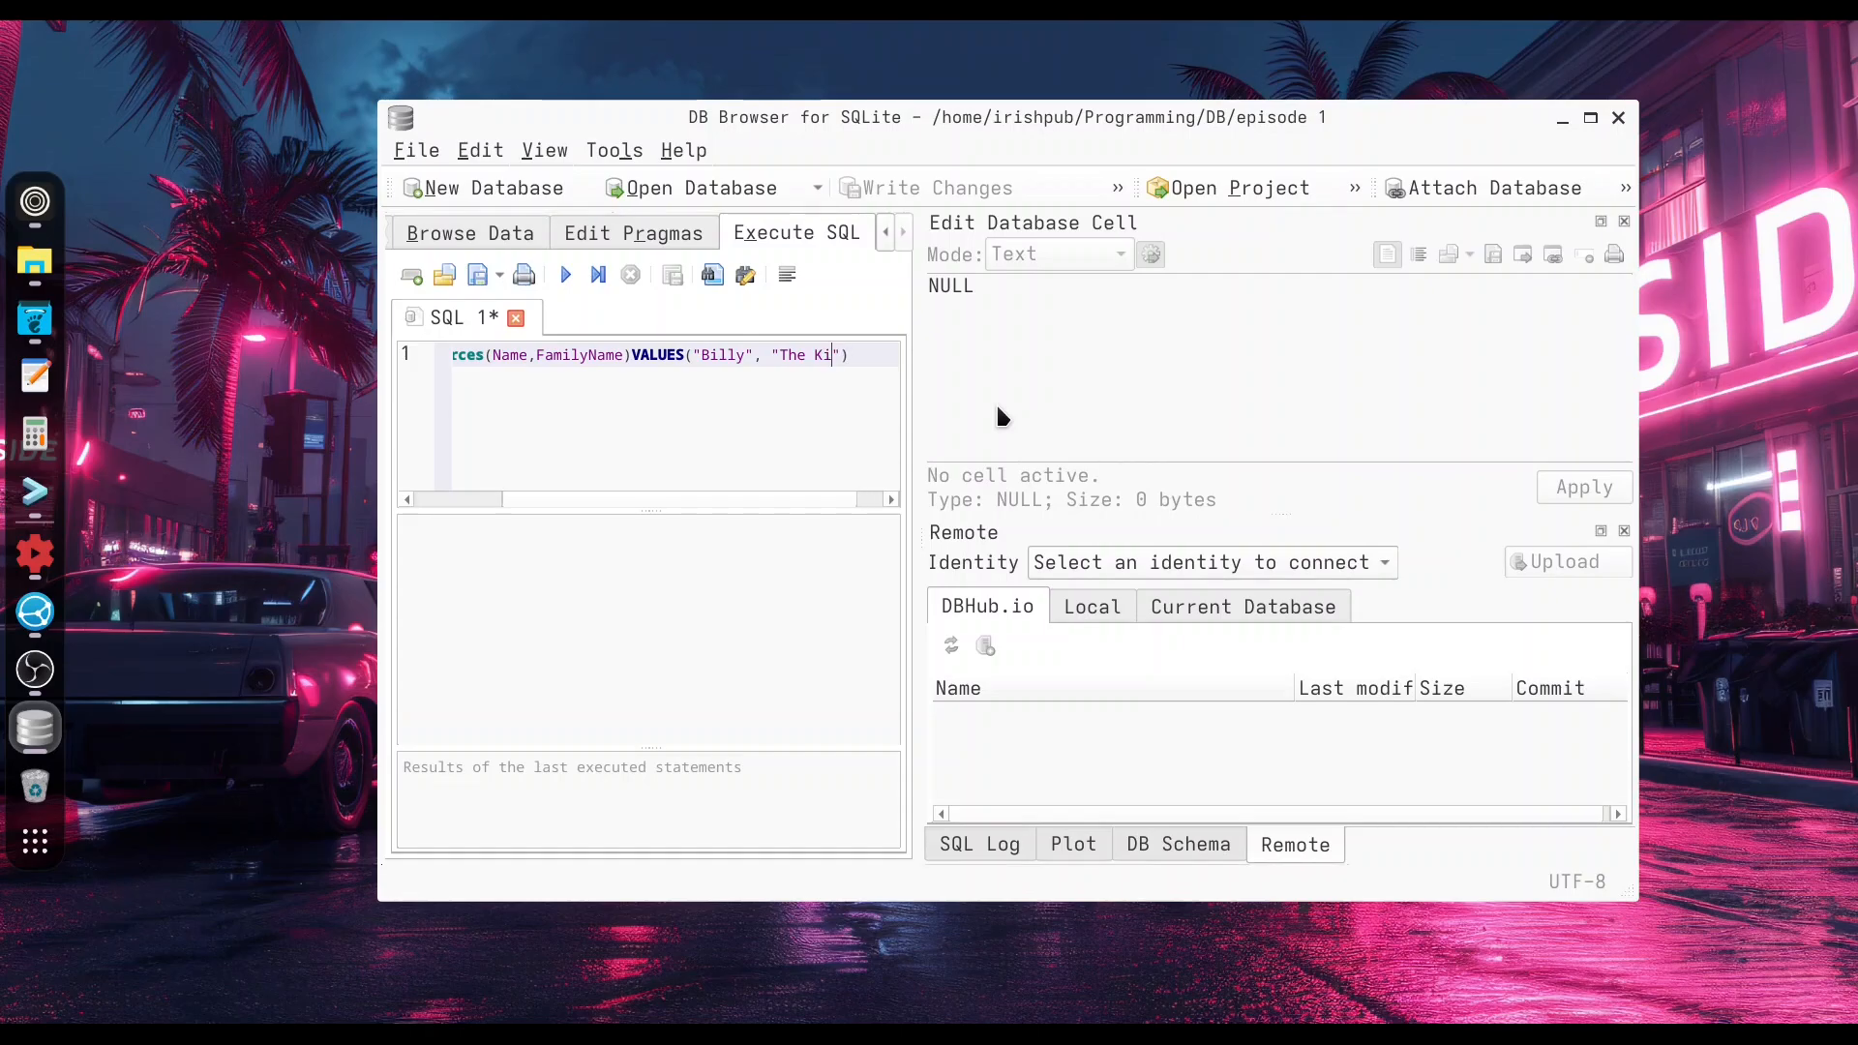
pyautogui.press('End')
pyautogui.click(566, 277)
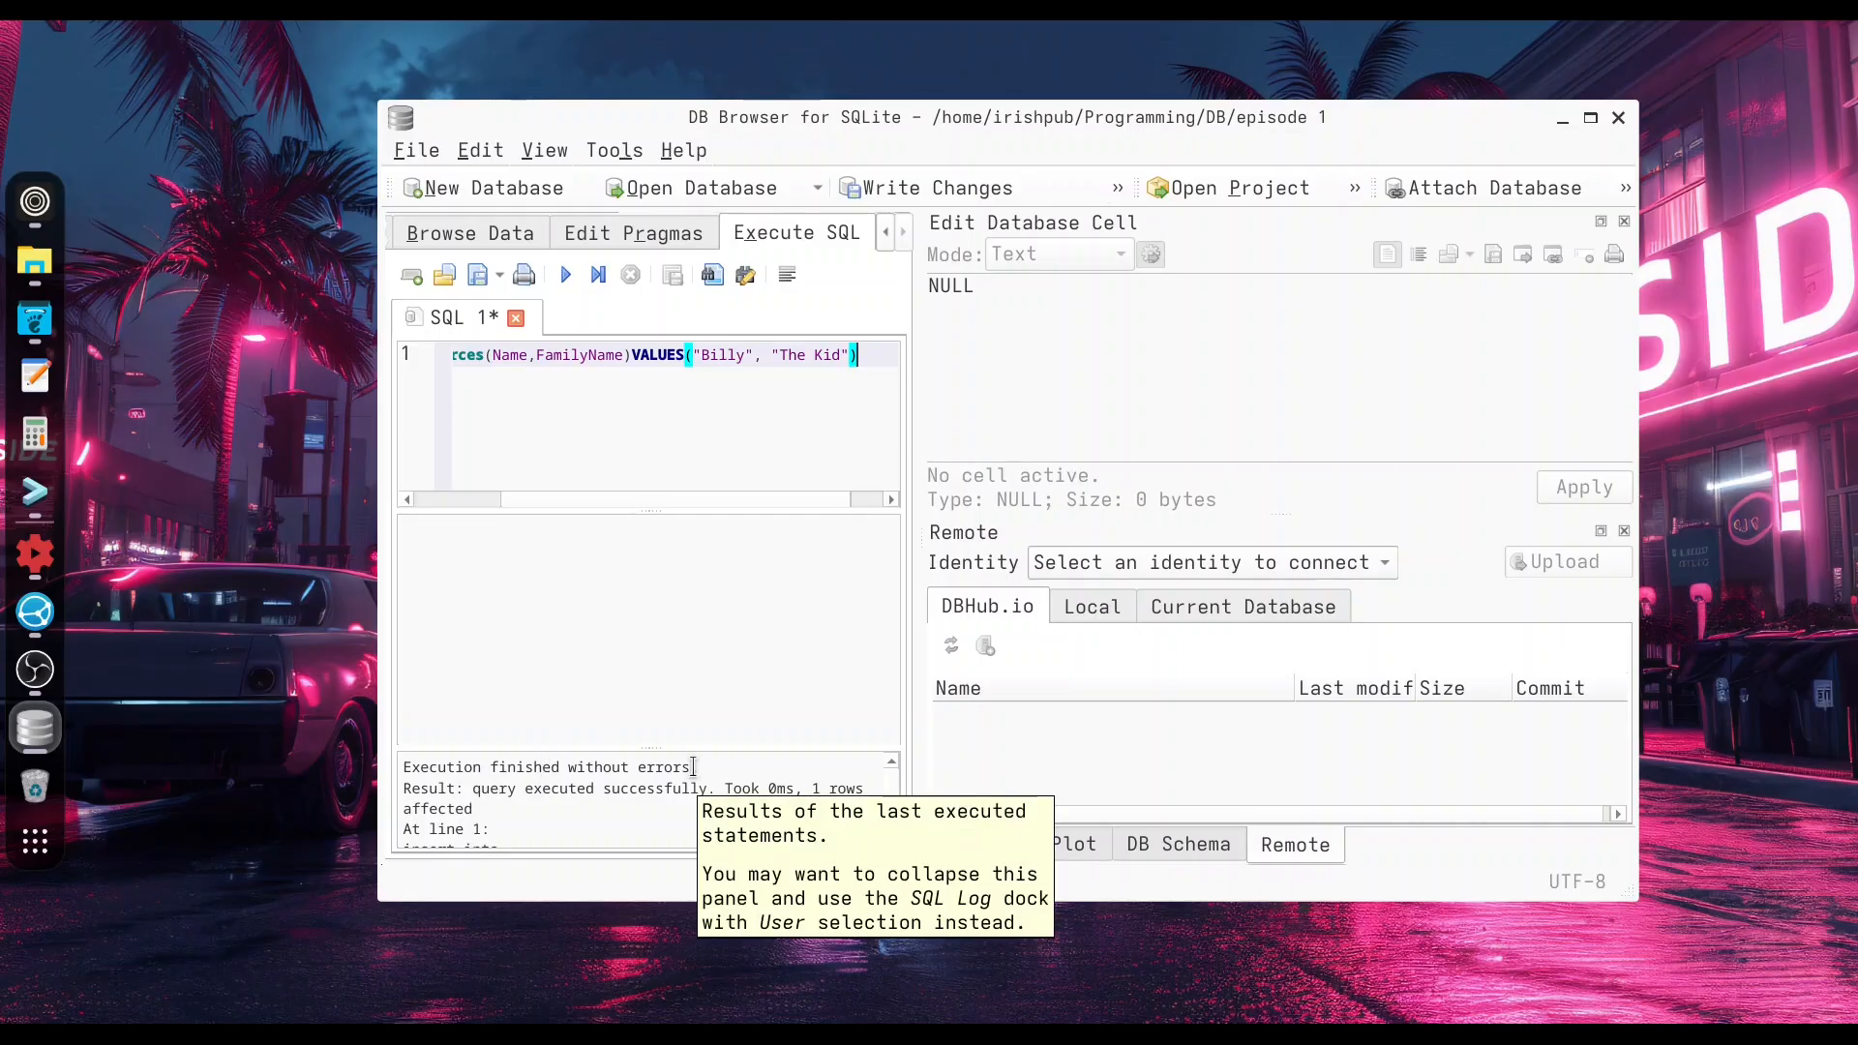
# Browse the HumanResources table data and widen the Name column to check the inserted record.
pyautogui.click(476, 230)
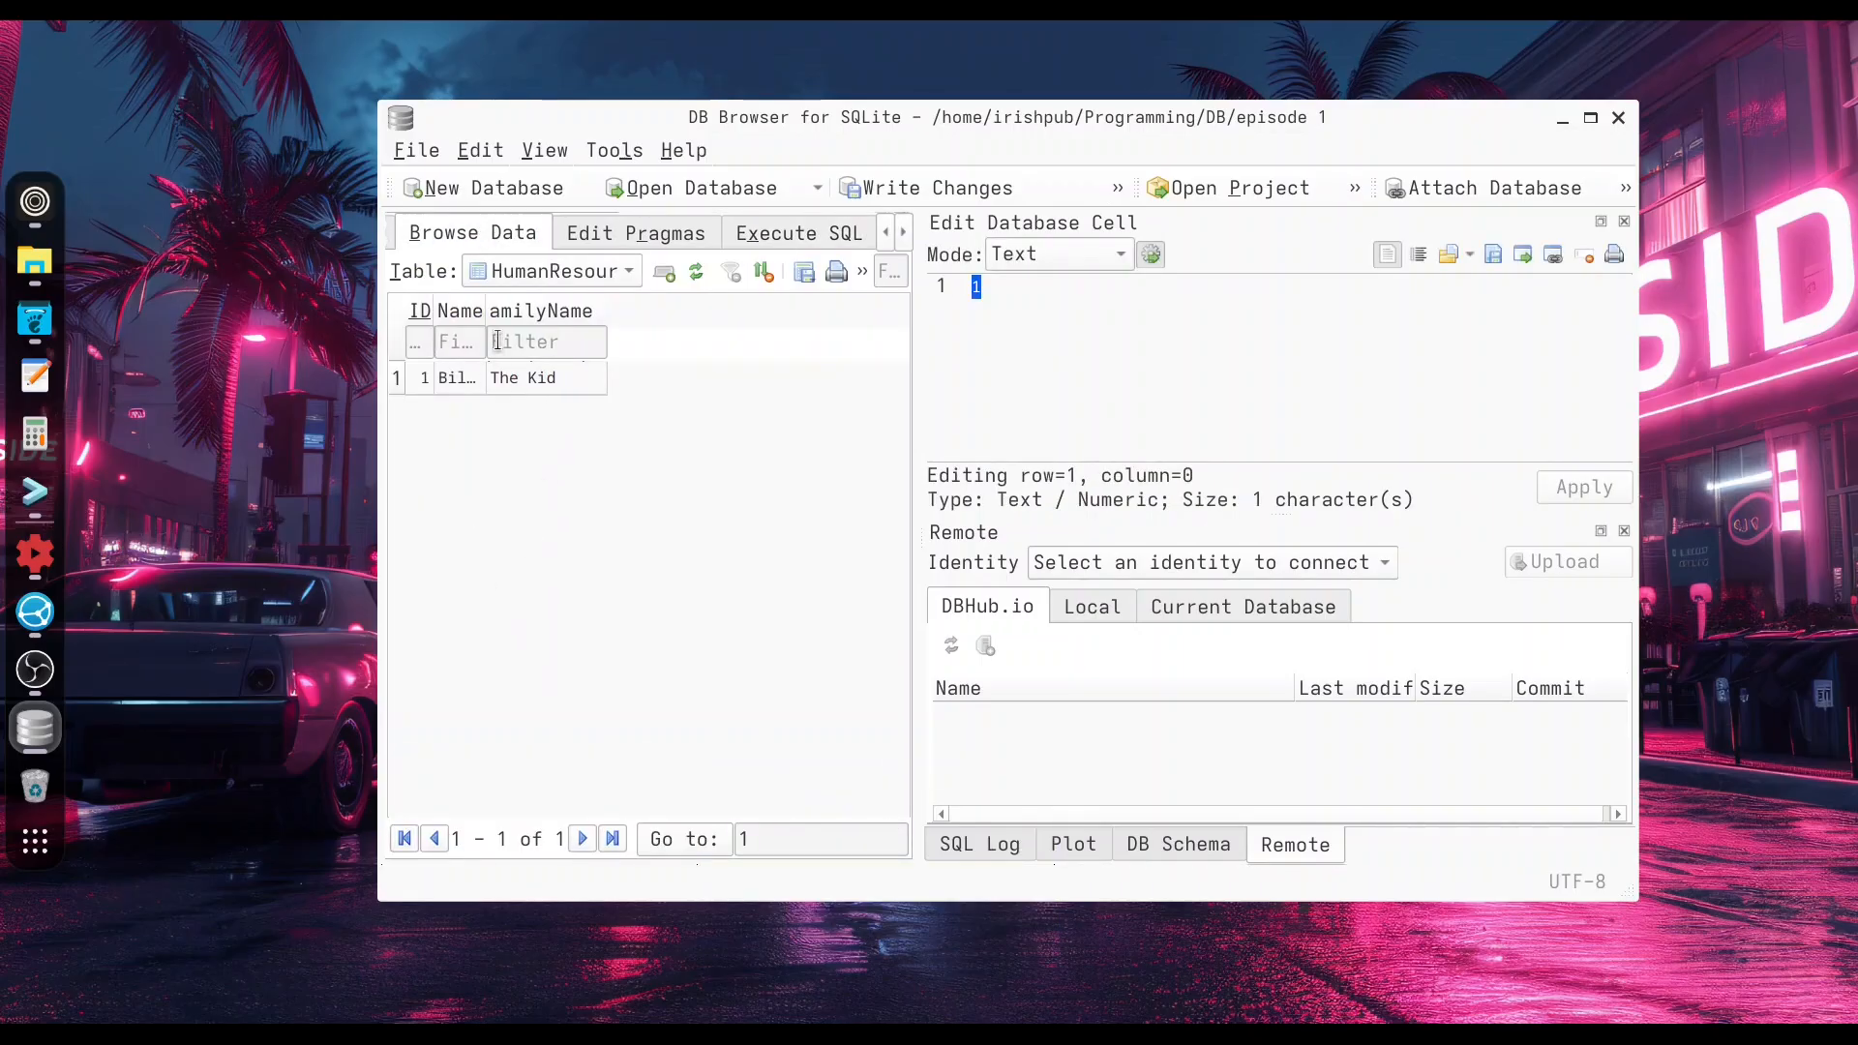
pyautogui.moveTo(485, 311); pyautogui.dragTo(578, 311)
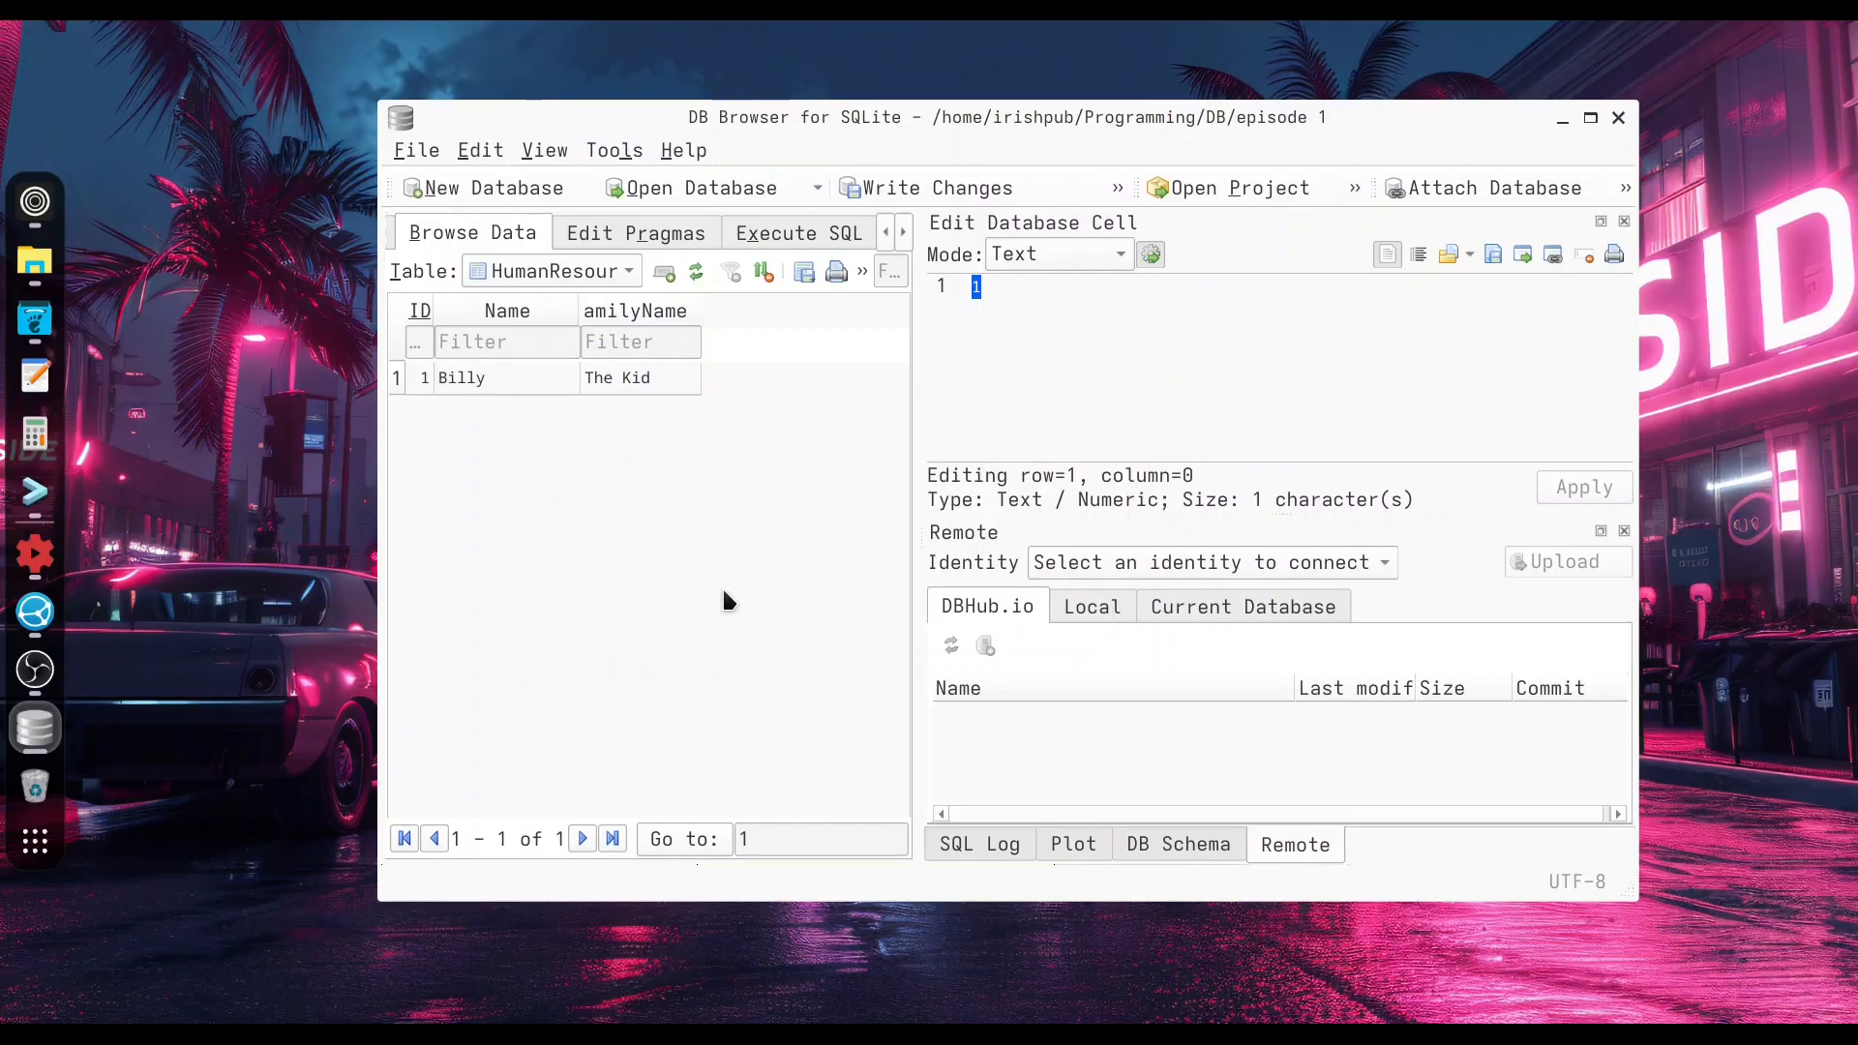